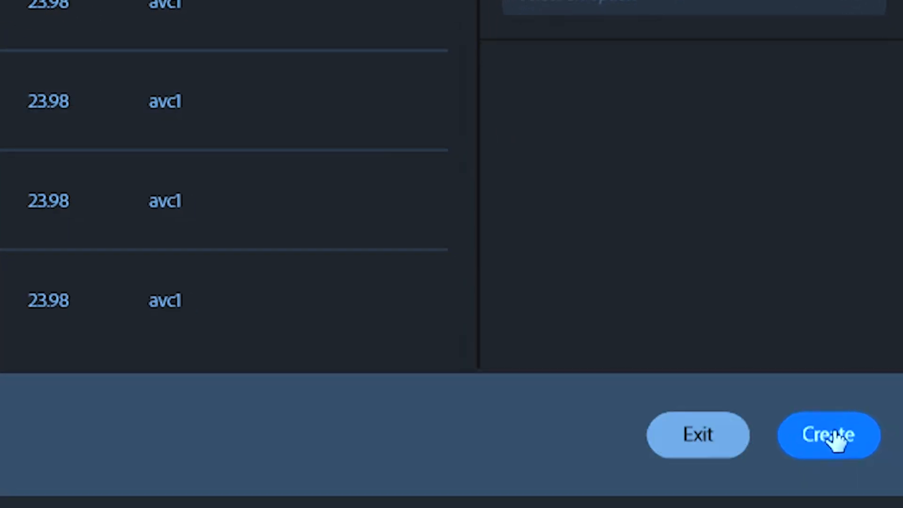
# Step: Create the new BEGINNNER TUTORIAL project
pyautogui.click(830, 437)
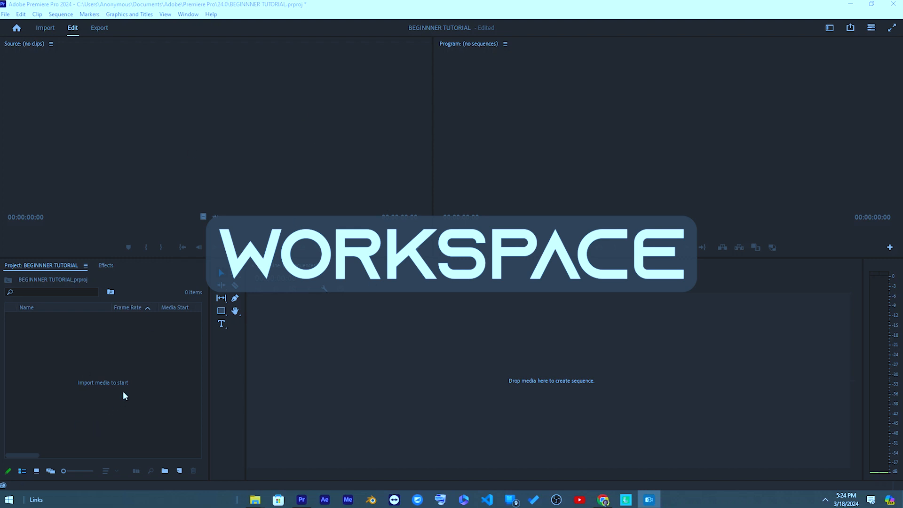
# Step: Look over the Project, Source, Program and Timeline areas of the empty editing workspace
pyautogui.click(139, 363)
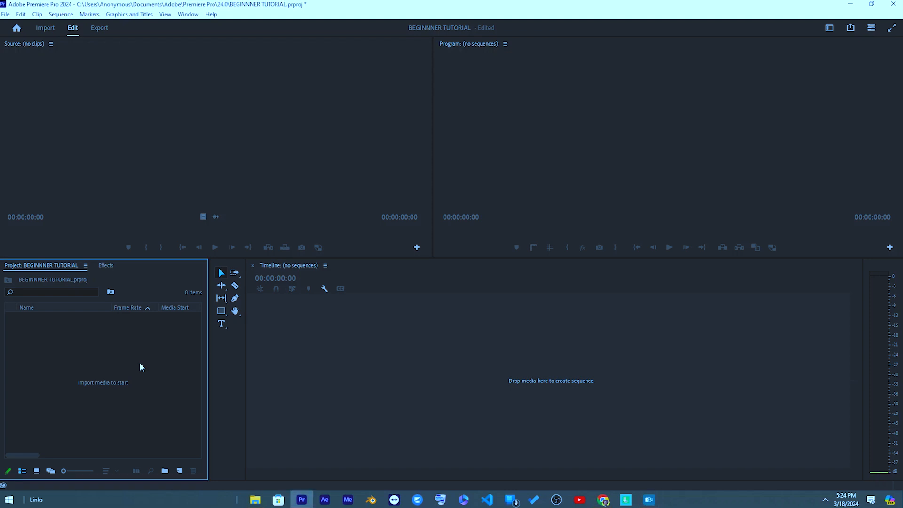
pyautogui.click(329, 157)
pyautogui.click(629, 90)
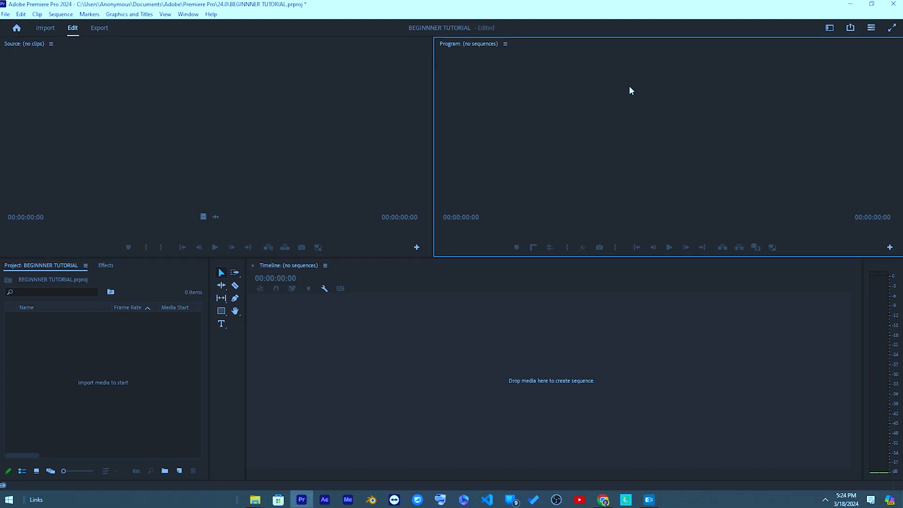
pyautogui.click(461, 359)
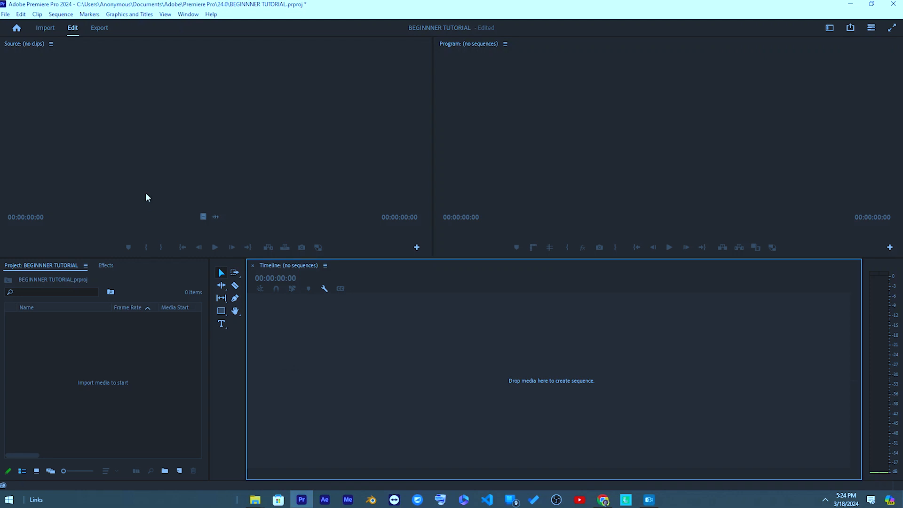
pyautogui.click(279, 154)
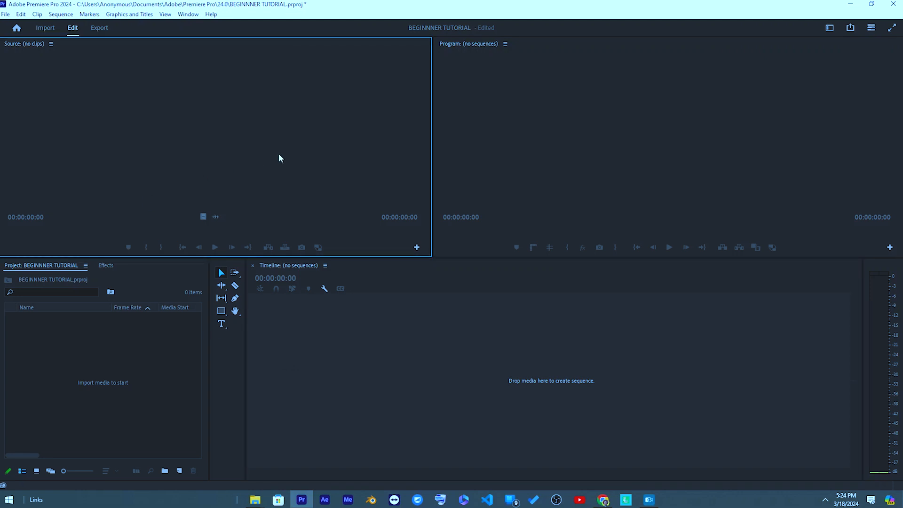
pyautogui.click(542, 125)
pyautogui.click(417, 382)
pyautogui.click(92, 356)
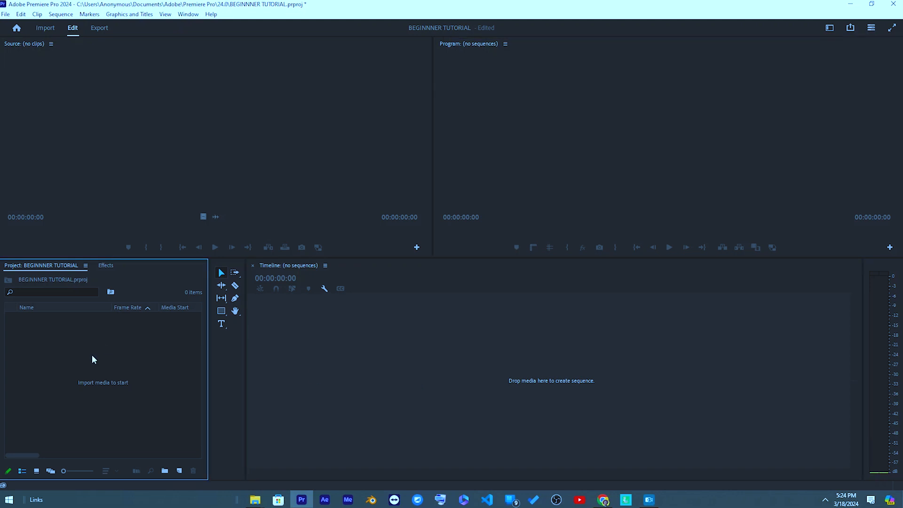
pyautogui.click(282, 139)
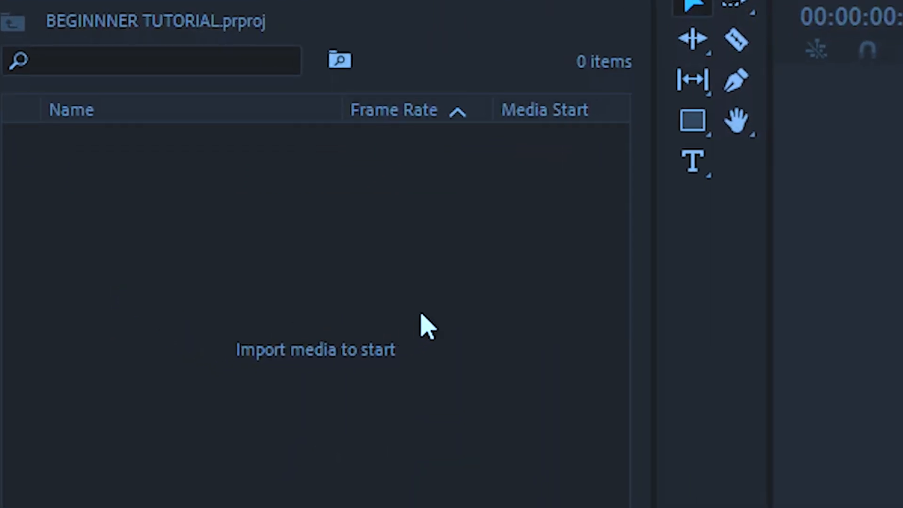
pyautogui.moveTo(457, 306); pyautogui.dragTo(183, 416)
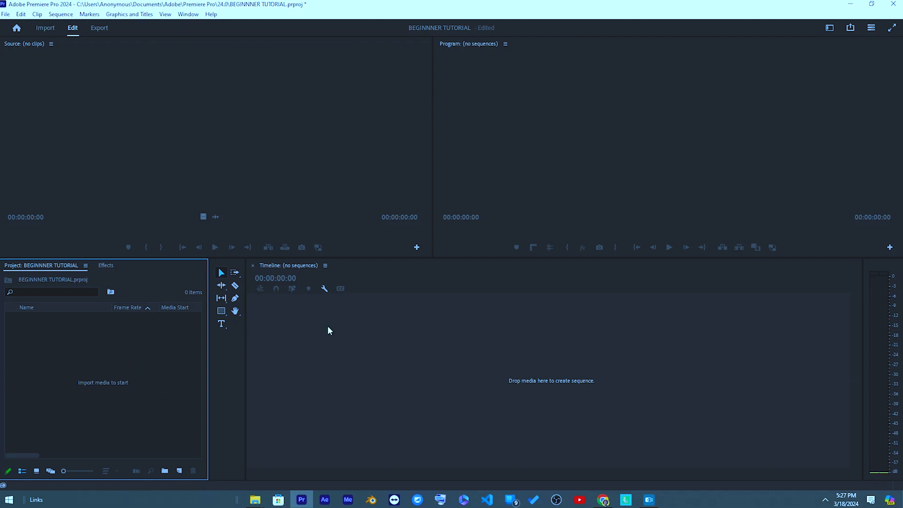
pyautogui.click(296, 268)
pyautogui.click(272, 267)
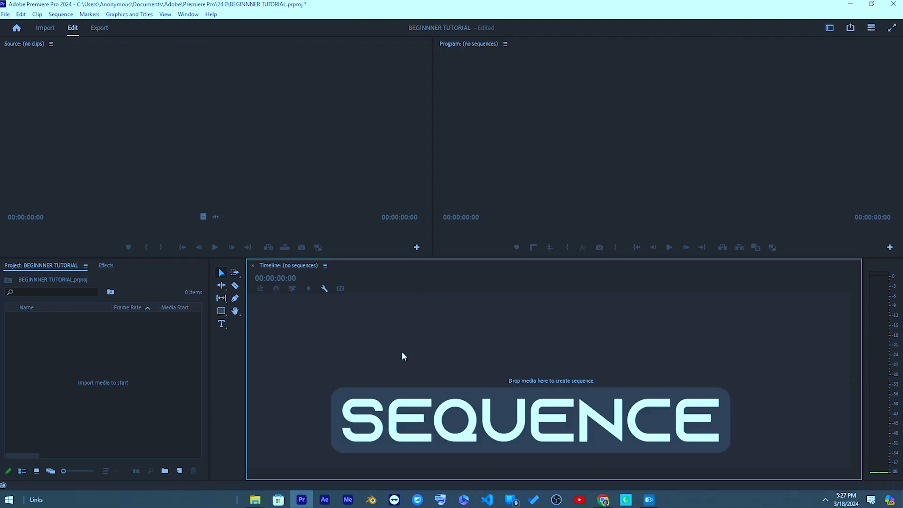
# Step: Import the video files 2.mp4, 3.mp4, 4.mp4, 5.mp4 and 6.mp4 from the footage folder into the project
pyautogui.click(74, 384)
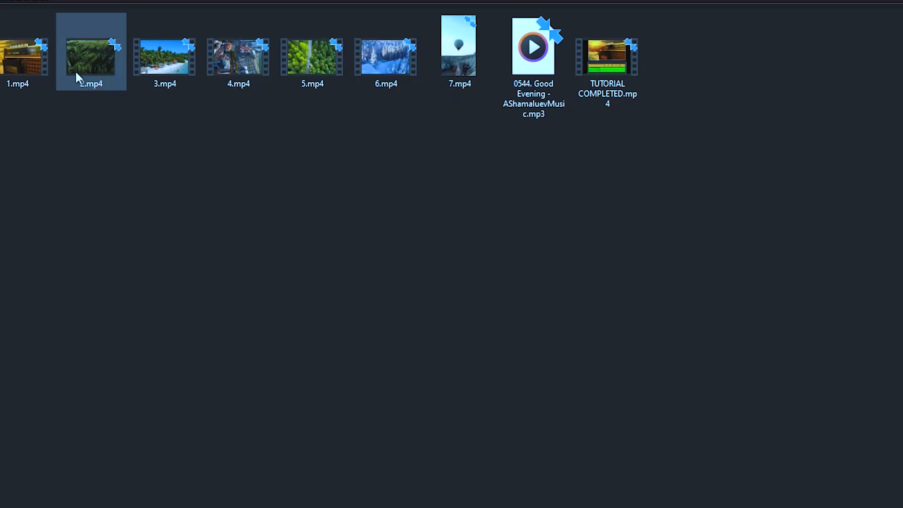
pyautogui.click(75, 69)
pyautogui.keyDown('ctrl'); pyautogui.click(152, 81); pyautogui.keyUp('ctrl')
pyautogui.keyDown('ctrl'); pyautogui.click(228, 78); pyautogui.keyUp('ctrl')
pyautogui.keyDown('ctrl'); pyautogui.click(311, 75); pyautogui.keyUp('ctrl')
pyautogui.keyDown('ctrl'); pyautogui.click(365, 81); pyautogui.keyUp('ctrl')
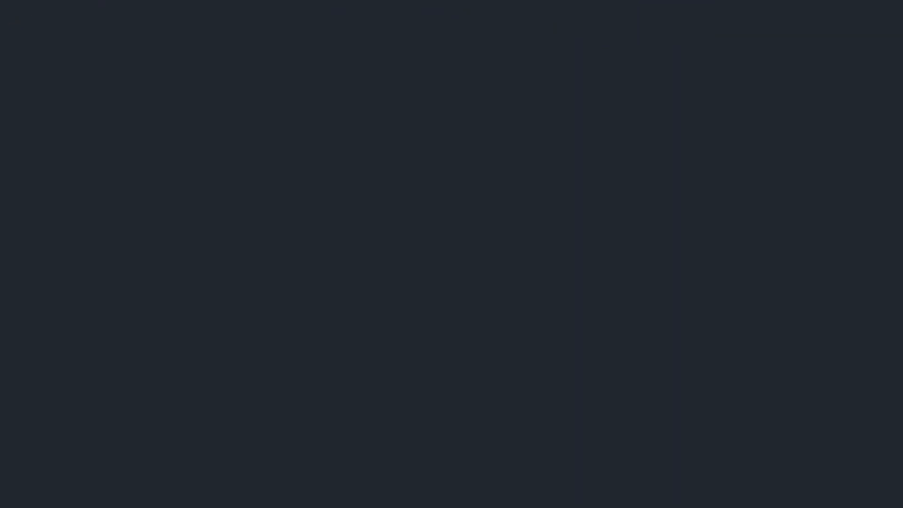
pyautogui.moveTo(189, 1); pyautogui.dragTo(60, 419)
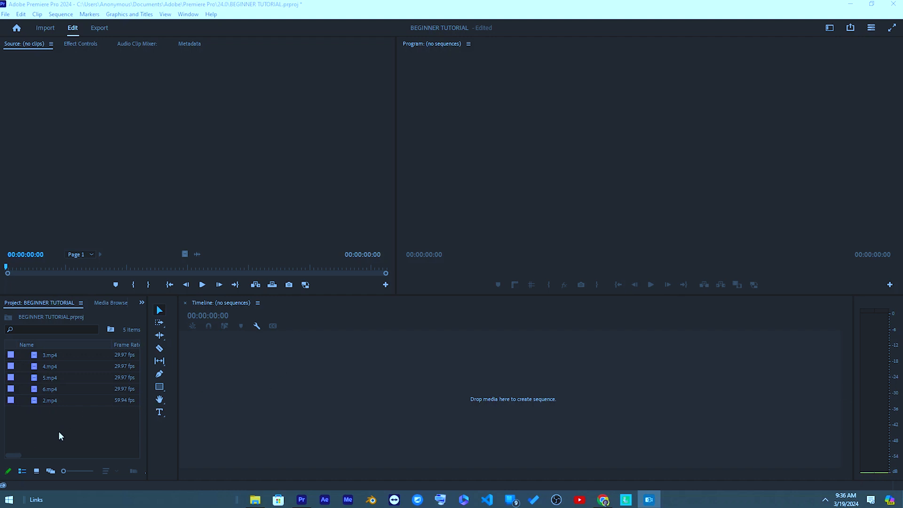
# Step: Try New Sequence From Clip on all five imported clips and undo the sequence creation
pyautogui.click(45, 401)
pyautogui.hotkey('ctrl', 'a')
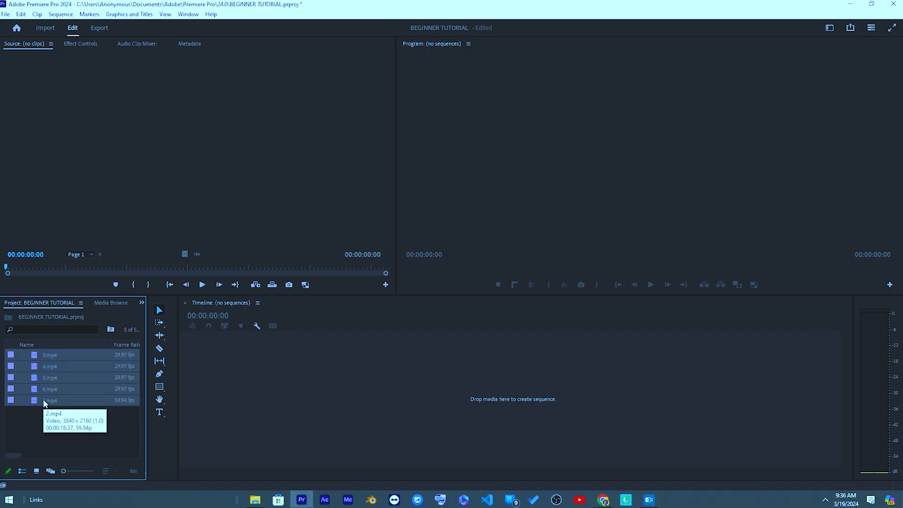
pyautogui.rightClick(73, 372)
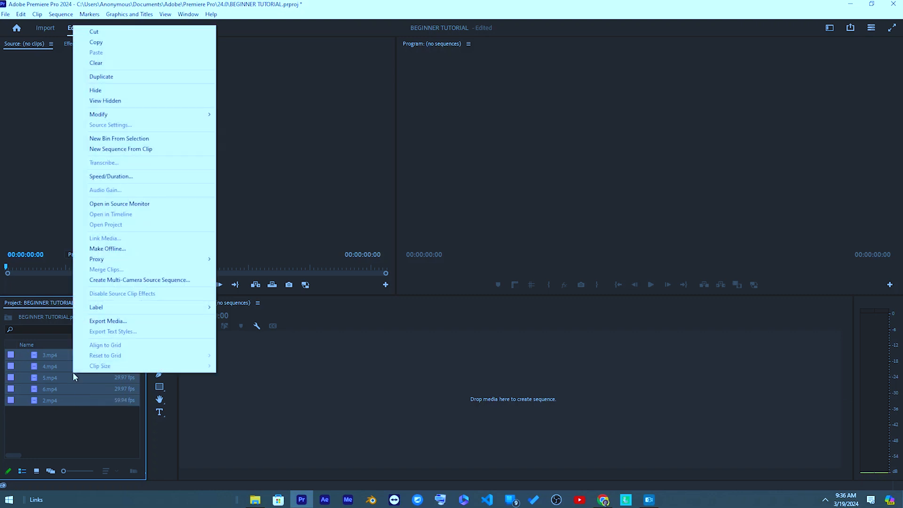
pyautogui.click(137, 149)
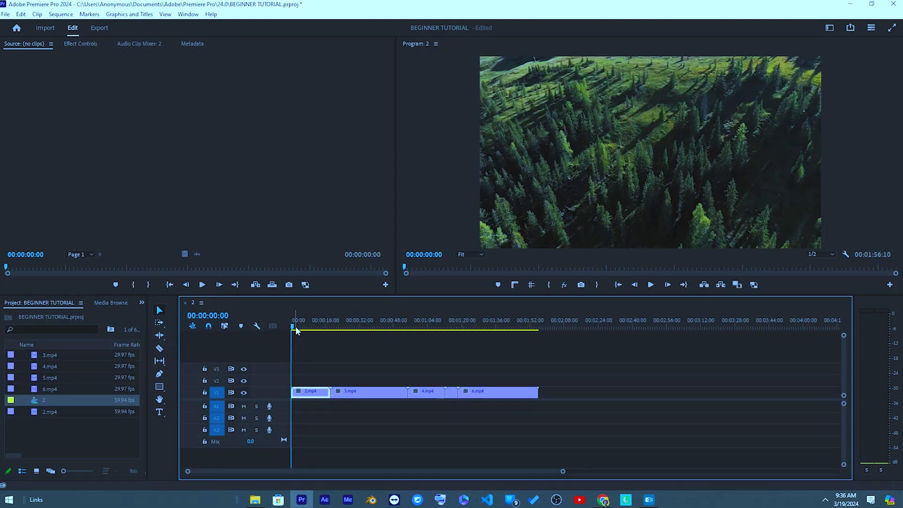
pyautogui.hotkey('ctrl', 'z')
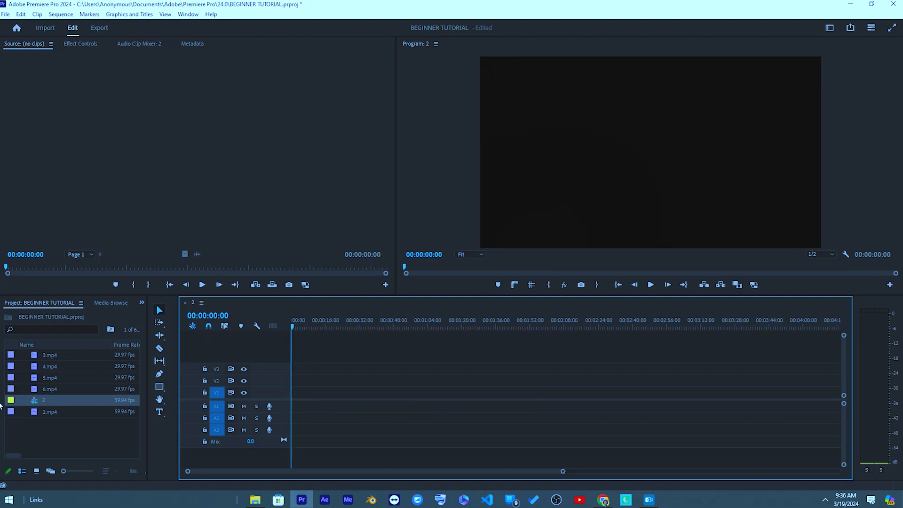
pyautogui.hotkey('ctrl', 'z')
# Step: Create a sequence by placing all five imported clips on the empty timeline, and scrub through its beginning
pyautogui.click(51, 421)
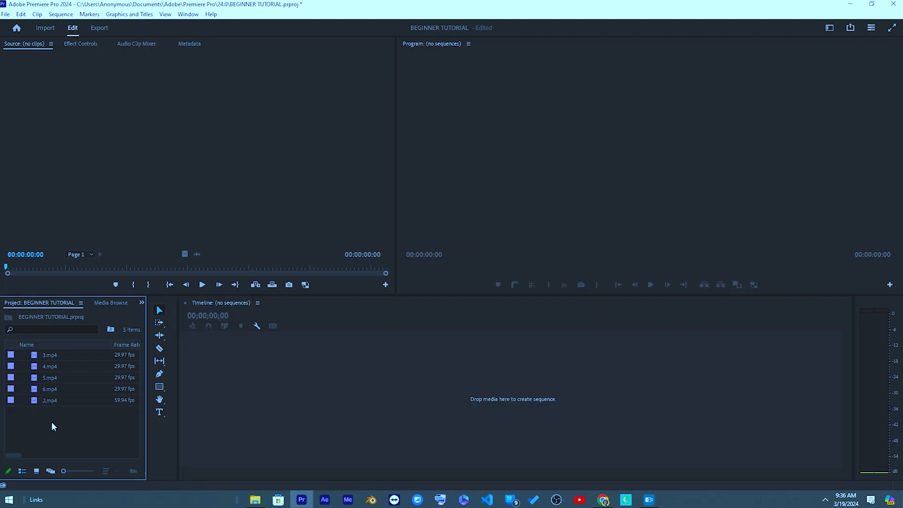
pyautogui.hotkey('ctrl', 'a')
pyautogui.moveTo(86, 387); pyautogui.dragTo(202, 382)
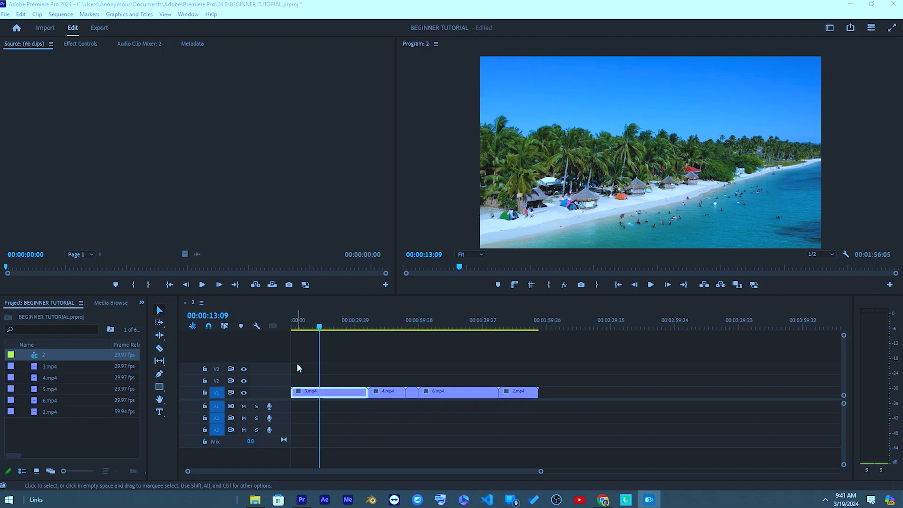
pyautogui.click(292, 327)
pyautogui.moveTo(292, 328); pyautogui.dragTo(338, 329)
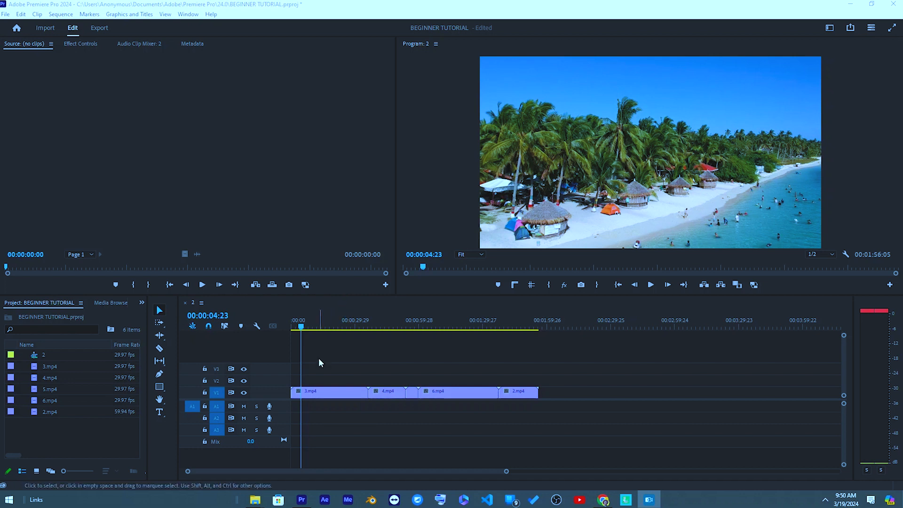
# Step: Add the music file from the PREMIERE BASICS folder to the start of audio track A1
pyautogui.moveTo(255, 500)
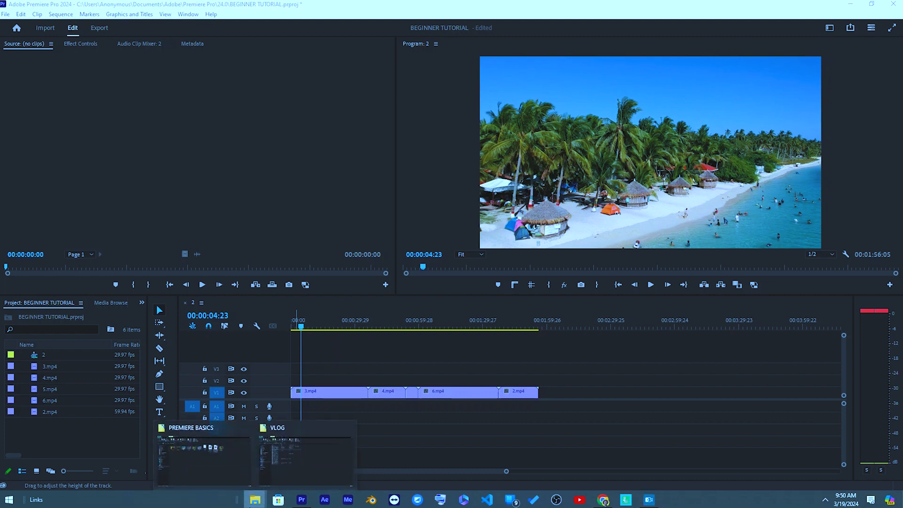
pyautogui.click(230, 451)
pyautogui.moveTo(561, 115); pyautogui.dragTo(290, 407)
pyautogui.click(309, 411)
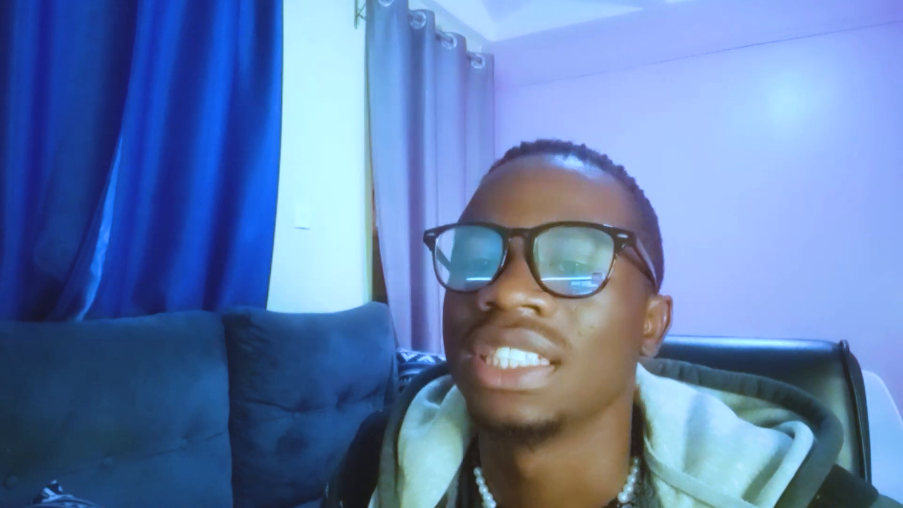
# Step: Play the sequence up to 00:00:02:18 and split the 3.mp4 clip there with the Razor tool
pyautogui.click(748, 301)
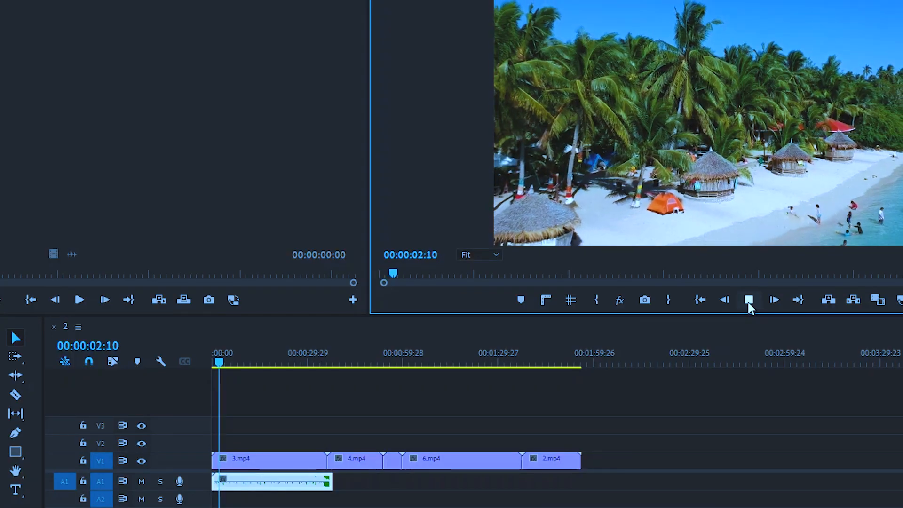
pyautogui.click(748, 300)
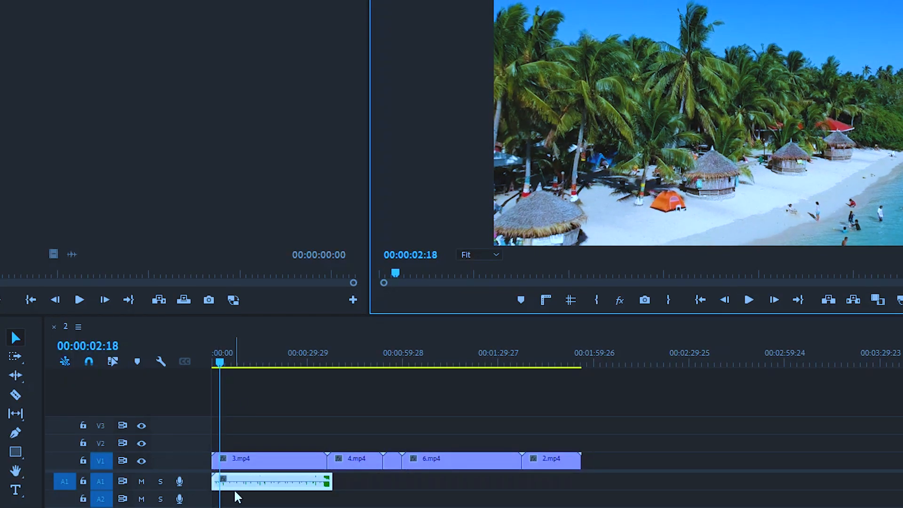
pyautogui.click(228, 462)
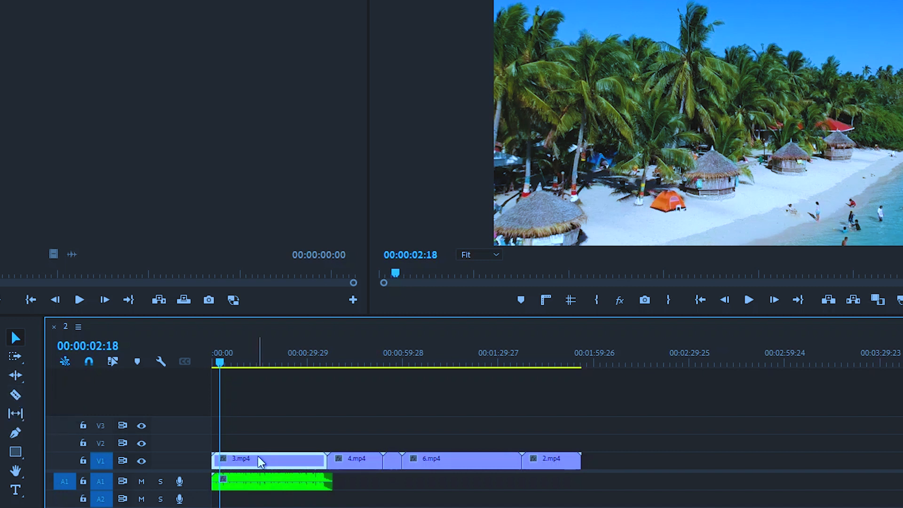
pyautogui.press('c')
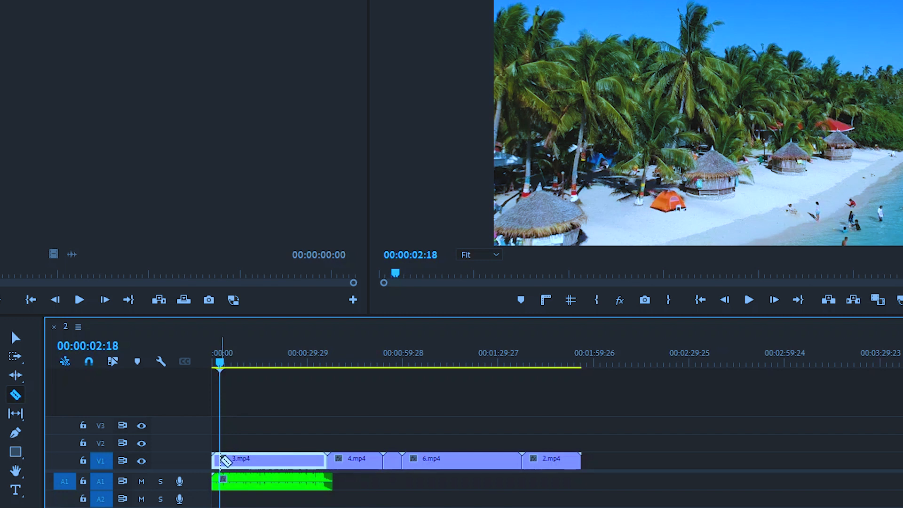
pyautogui.click(222, 460)
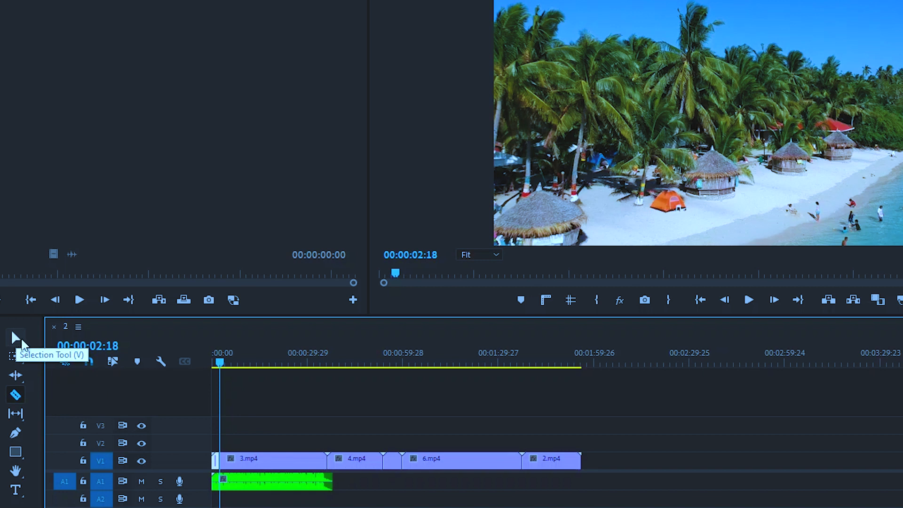
# Step: Delete the longer second part of the split 3.mp4 clip from track V1
pyautogui.press('v')
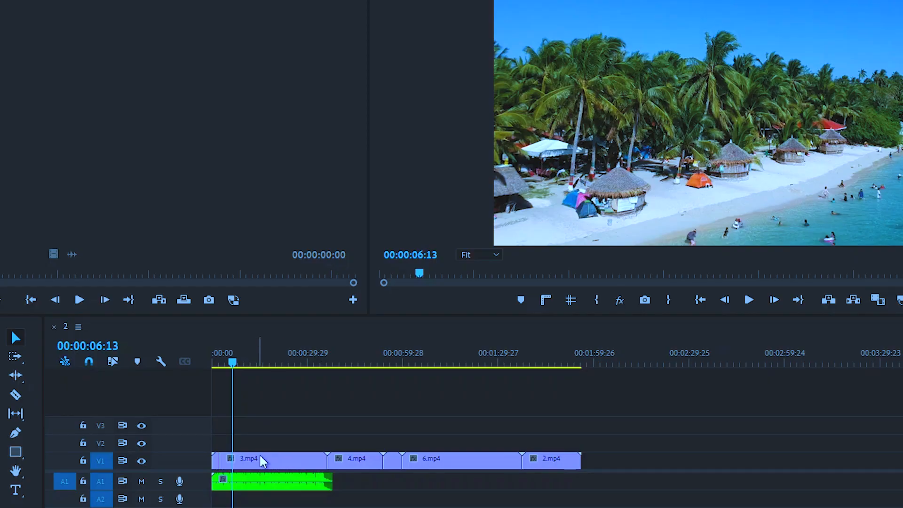
pyautogui.click(259, 463)
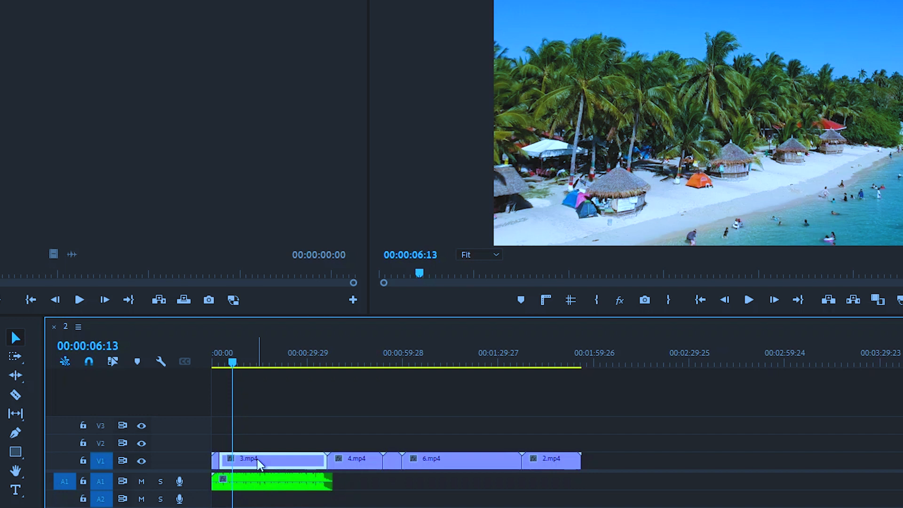
pyautogui.press('Delete')
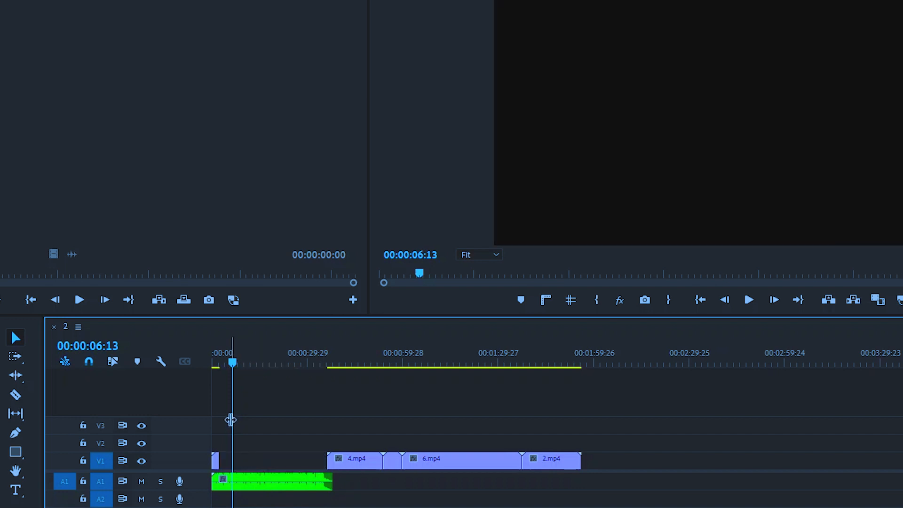
# Step: Play the sequence from near its start to check the shortened first clip against the music
pyautogui.click(227, 360)
pyautogui.moveTo(228, 359); pyautogui.dragTo(214, 356)
pyautogui.press('space')
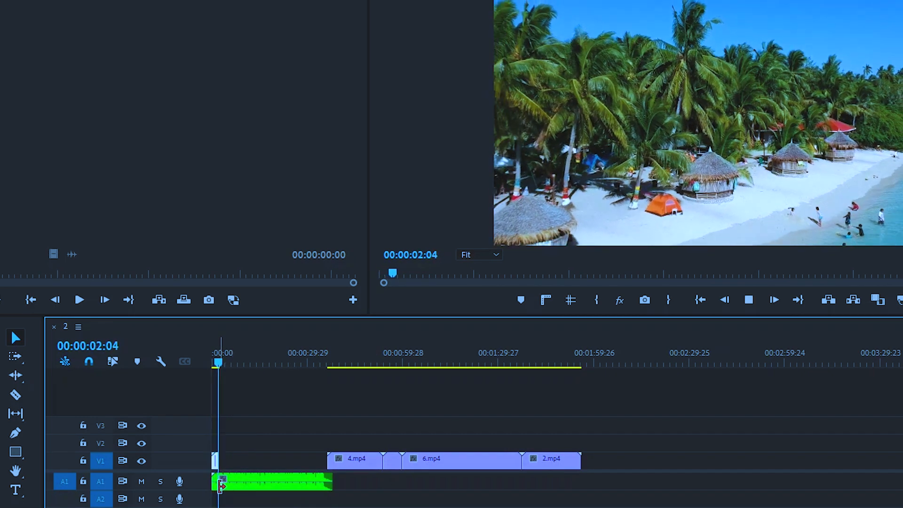
pyautogui.press('space')
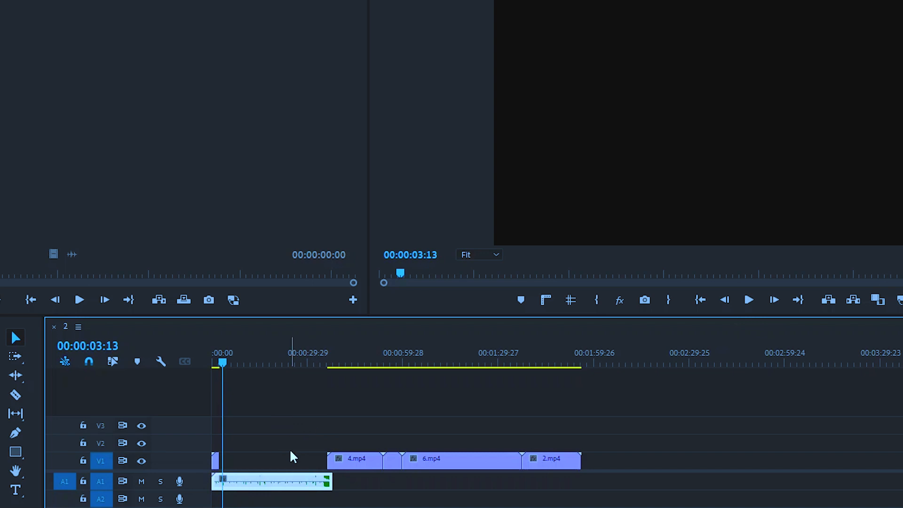
# Step: Remove the empty gap on track V1 between the shortened first clip and 4.mp4
pyautogui.click(258, 467)
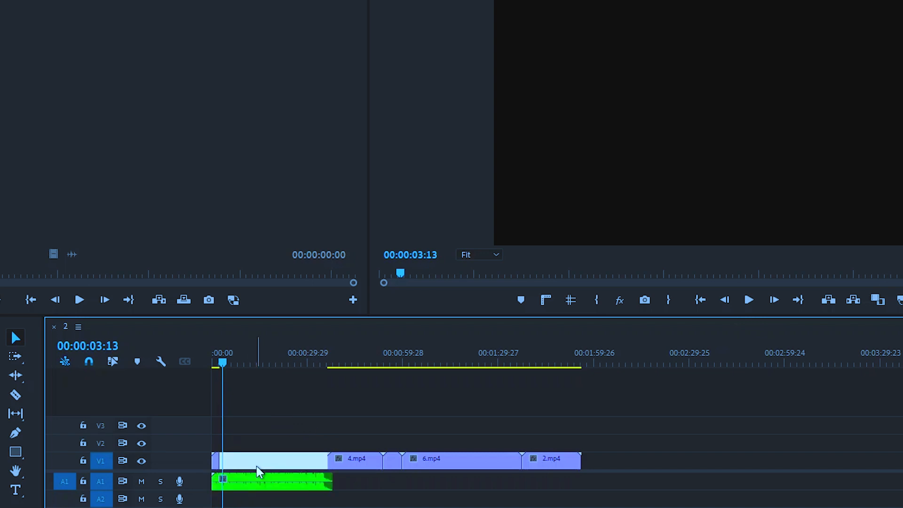
pyautogui.click(260, 428)
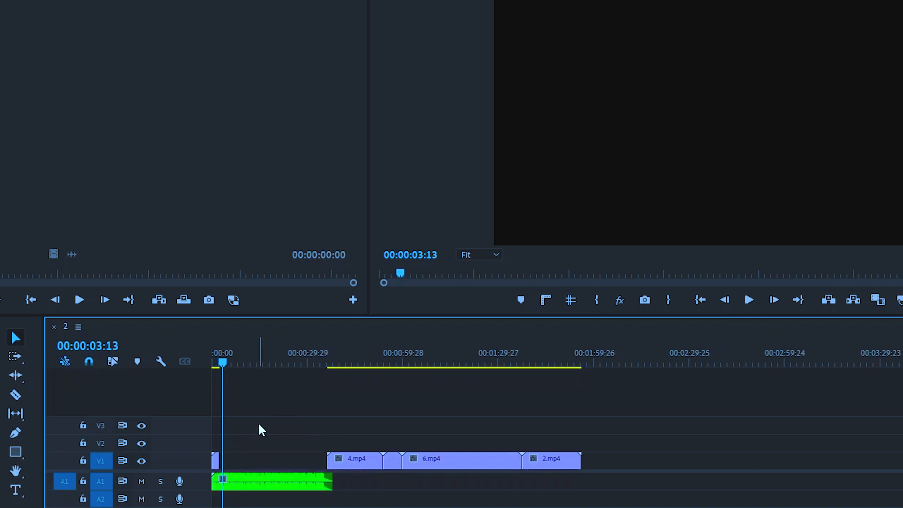
pyautogui.click(274, 461)
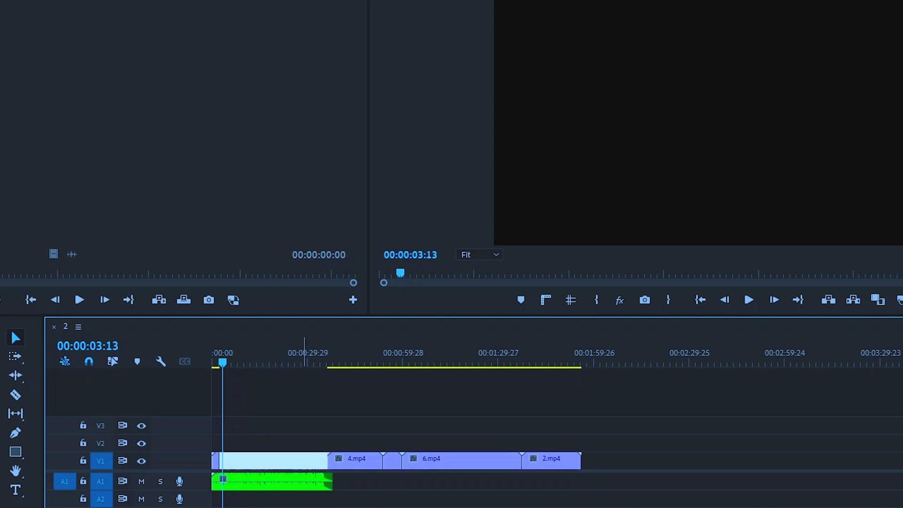
pyautogui.press('Delete')
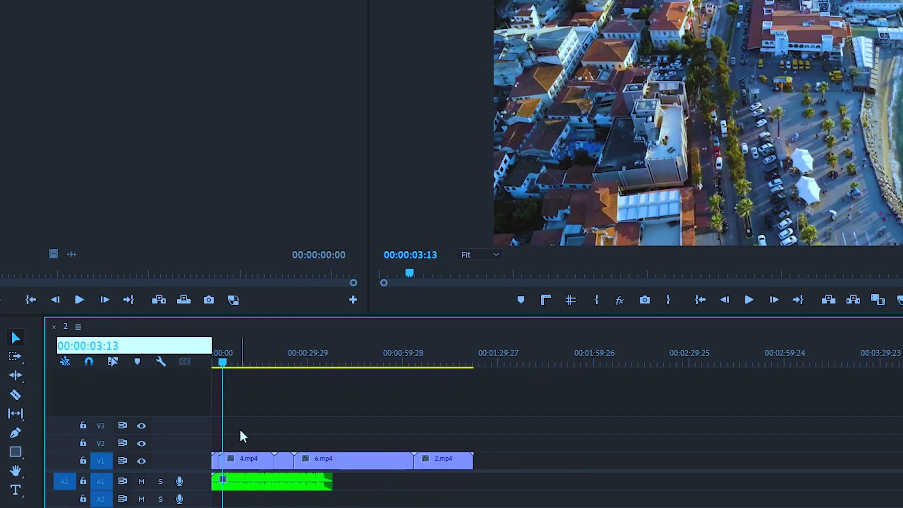
# Step: Play the sequence from near its start and split the 4.mp4 clip at 00:00:04:18 with the Razor tool
pyautogui.moveTo(229, 364)
pyautogui.mouseDown()
pyautogui.moveTo(389, 374)
pyautogui.moveTo(218, 375)
pyautogui.mouseUp()
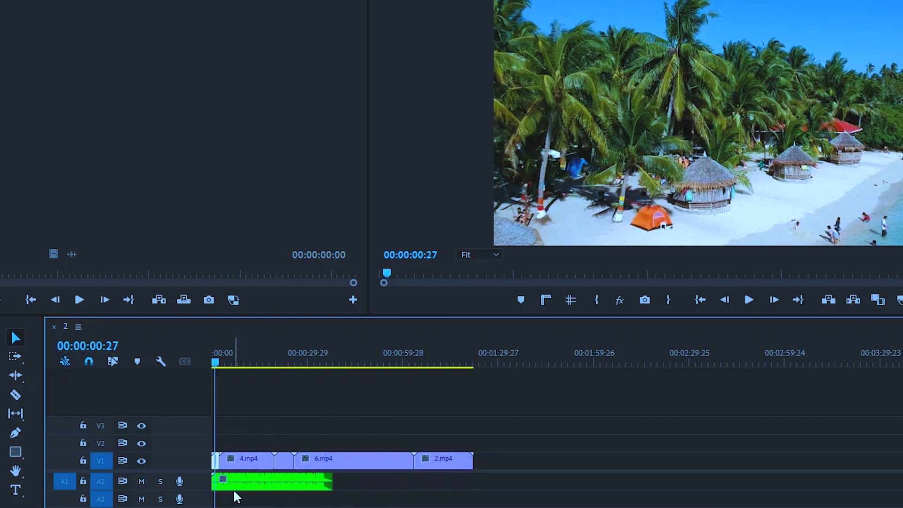
pyautogui.press('space')
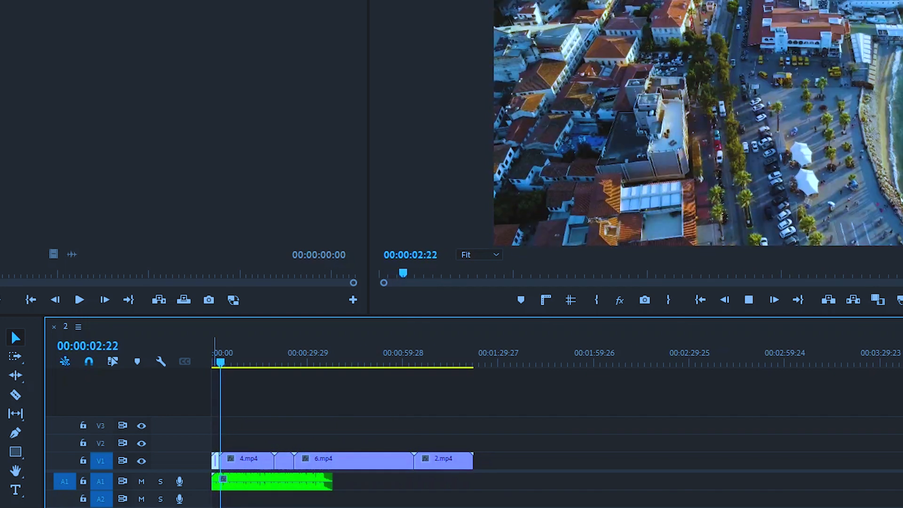
pyautogui.press('space')
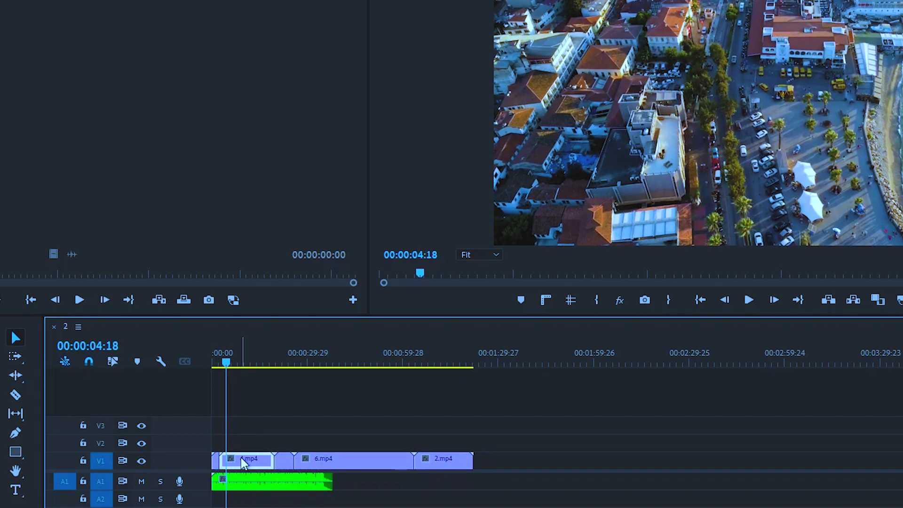
pyautogui.press('c')
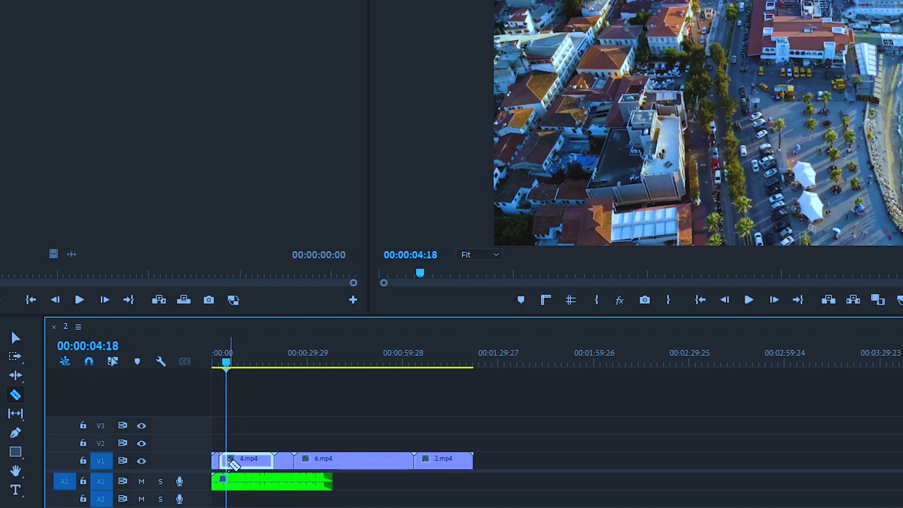
pyautogui.click(229, 461)
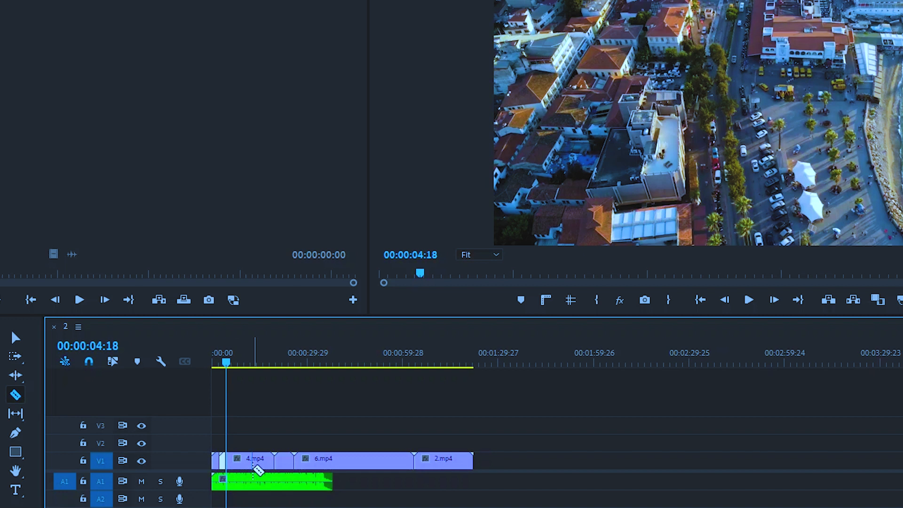
# Step: Delete the longer second part of the split 4.mp4 clip and remove the gap it leaves on track V1
pyautogui.press('v')
pyautogui.click(254, 463)
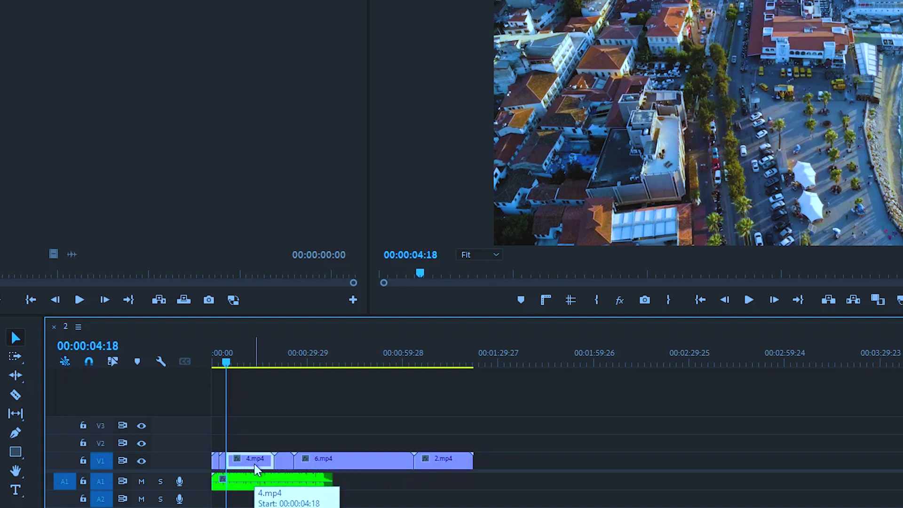
pyautogui.press('Delete')
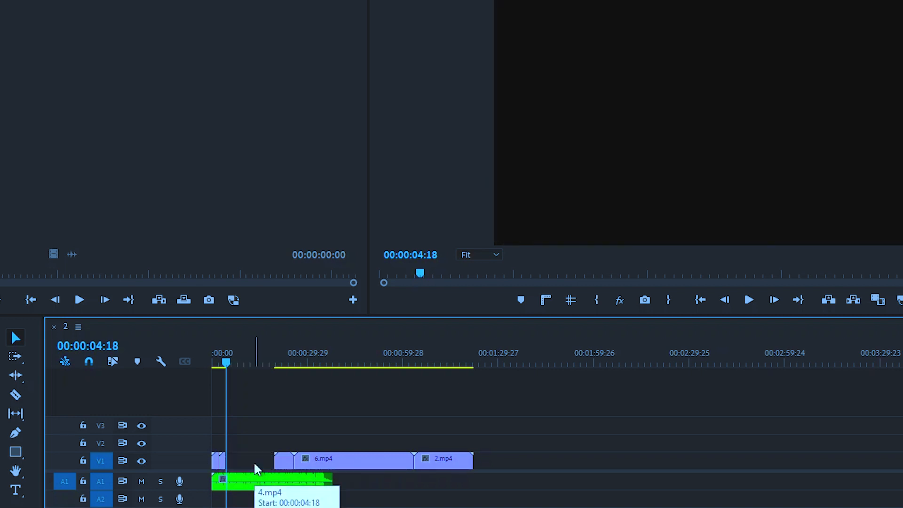
pyautogui.click(255, 465)
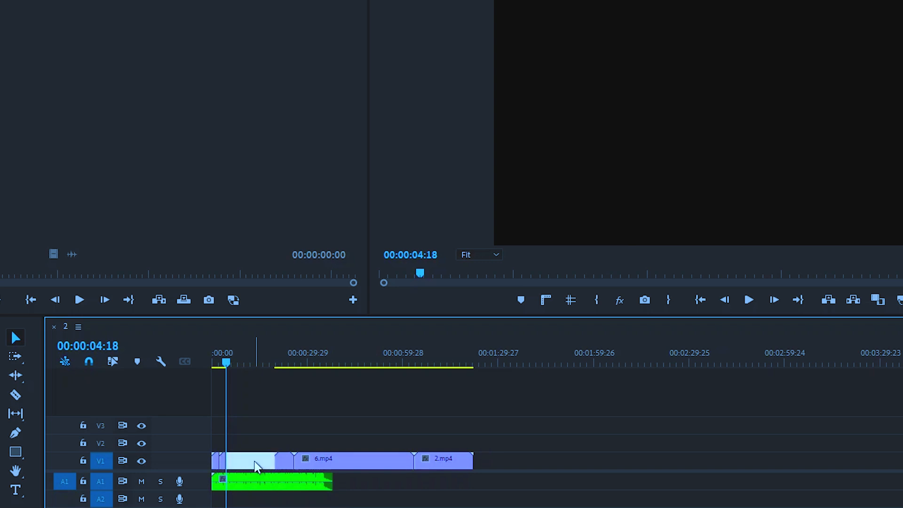
pyautogui.press('Delete')
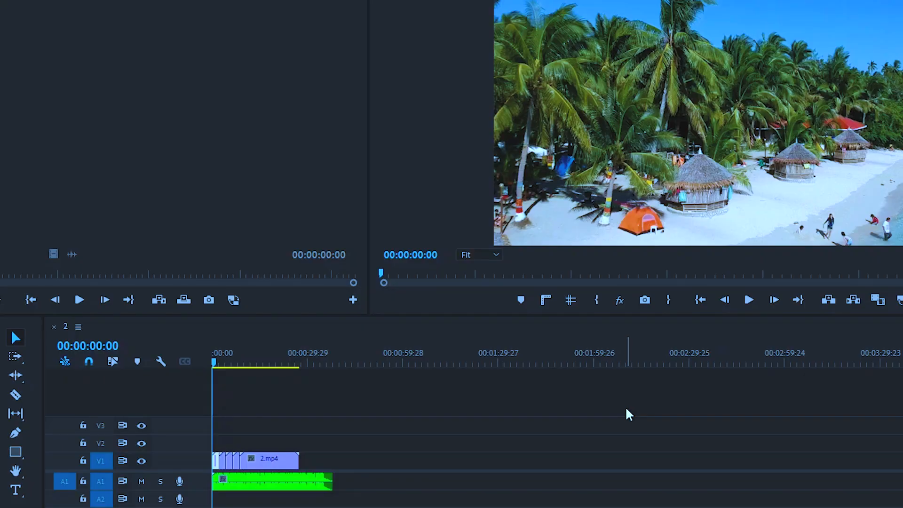
# Step: Play the trimmed sequence from 00:00:00:00 and look through the list of panels grouped with the project bin
pyautogui.click(750, 300)
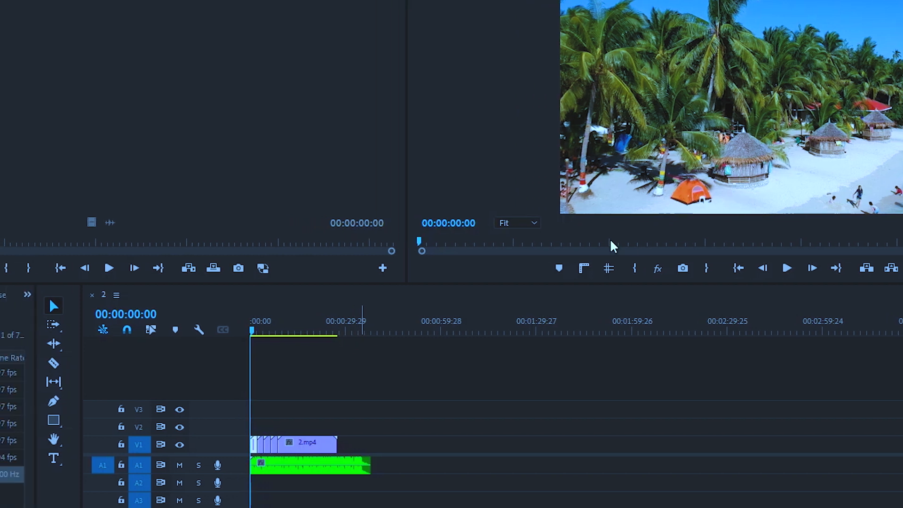
pyautogui.hscroll(3, 147, 362)
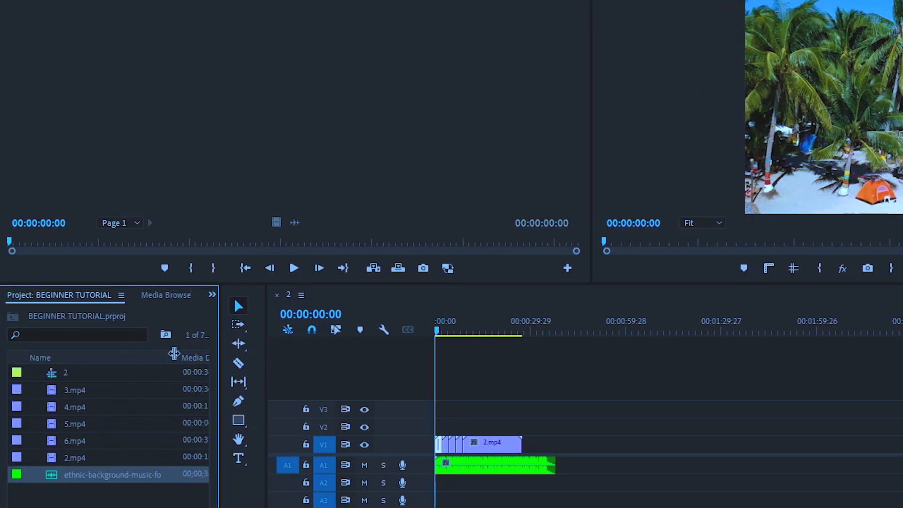
pyautogui.click(212, 296)
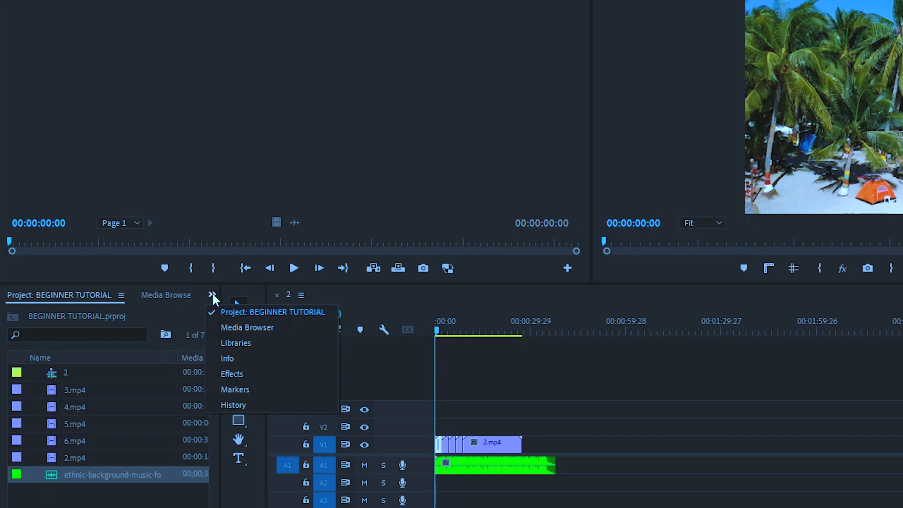
pyautogui.click(100, 503)
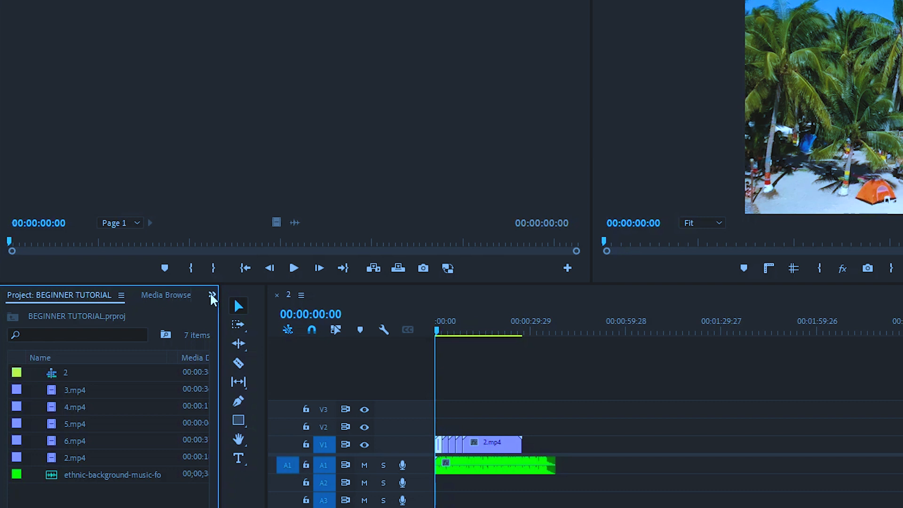
pyautogui.click(212, 295)
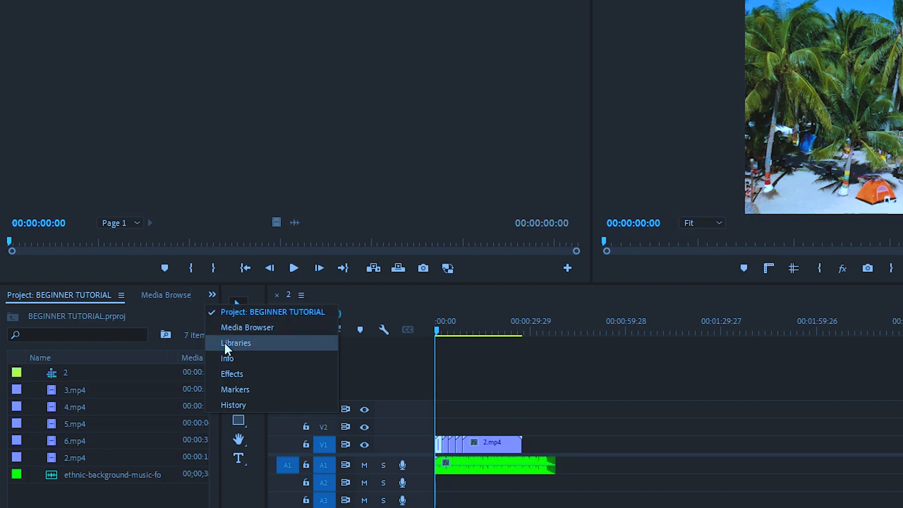
pyautogui.click(149, 487)
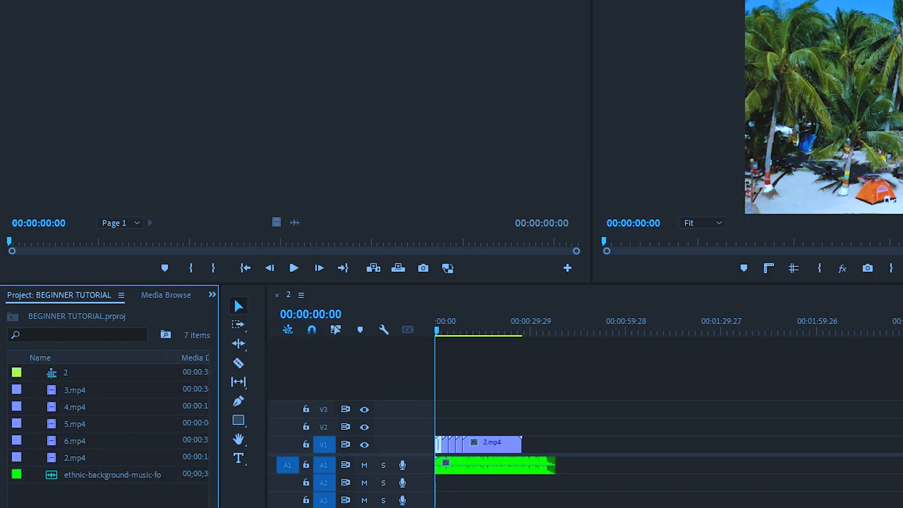
# Step: Close the Media Browser, Libraries, Info, Markers and History panels, keeping Project and Effects open in the group
pyautogui.click(161, 297)
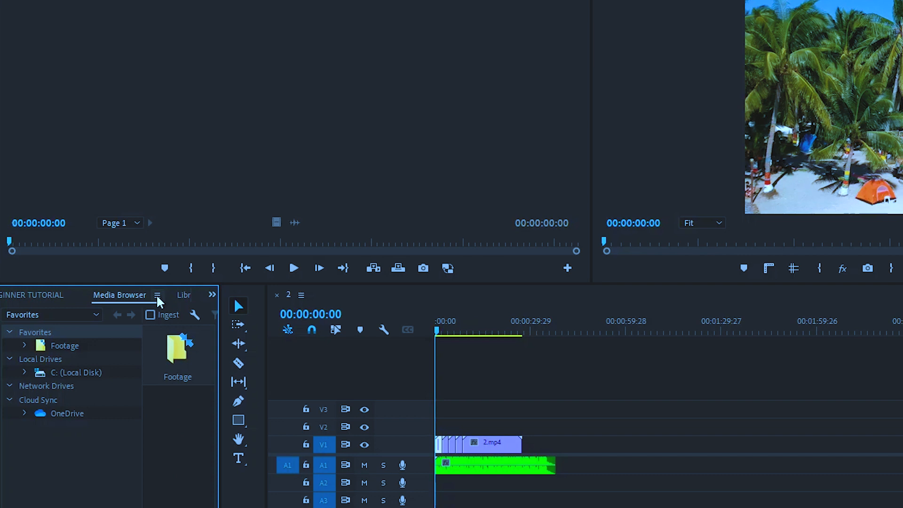
pyautogui.click(158, 297)
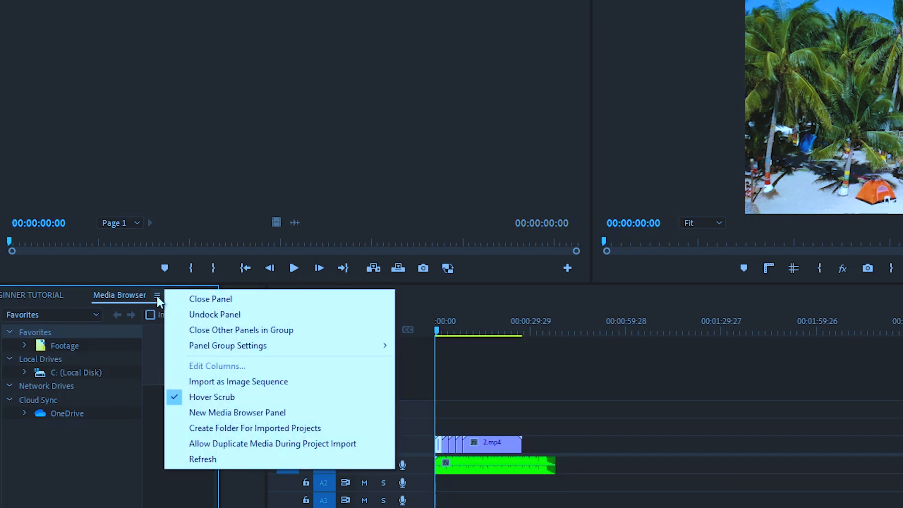
pyautogui.click(208, 300)
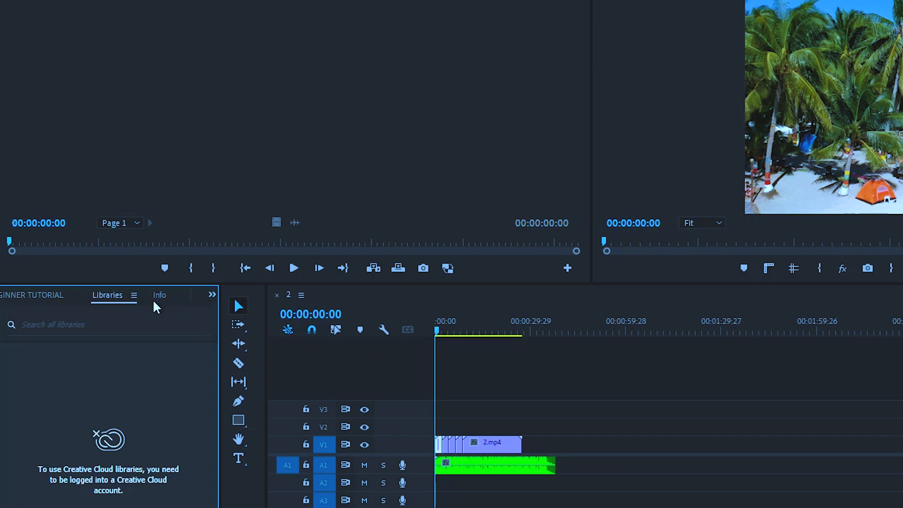
pyautogui.click(134, 296)
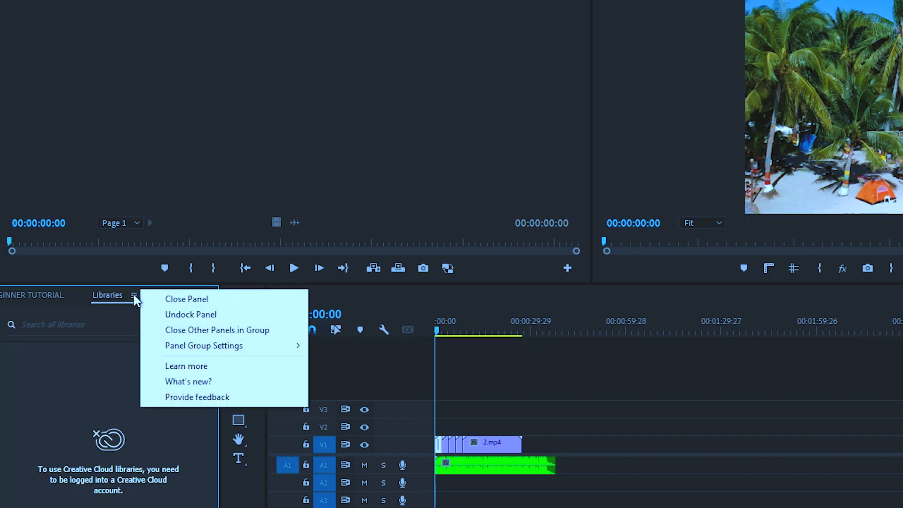
pyautogui.click(177, 300)
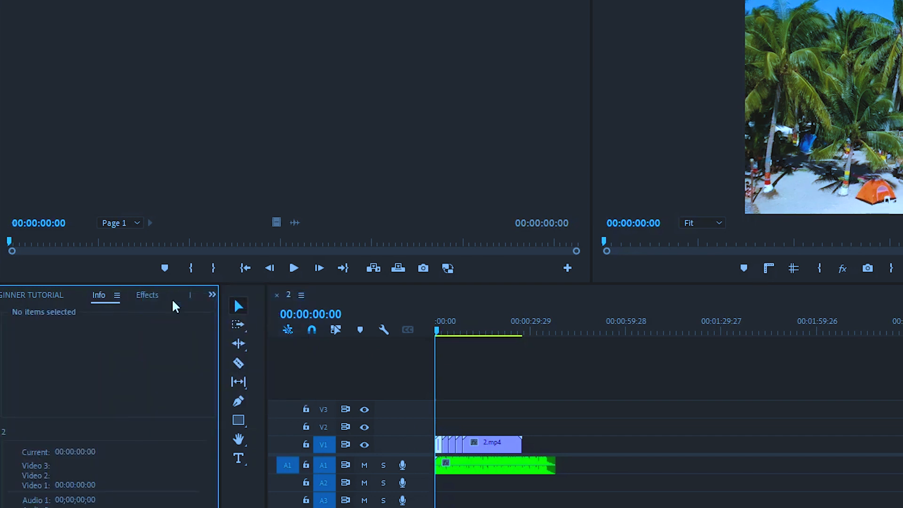
pyautogui.click(117, 296)
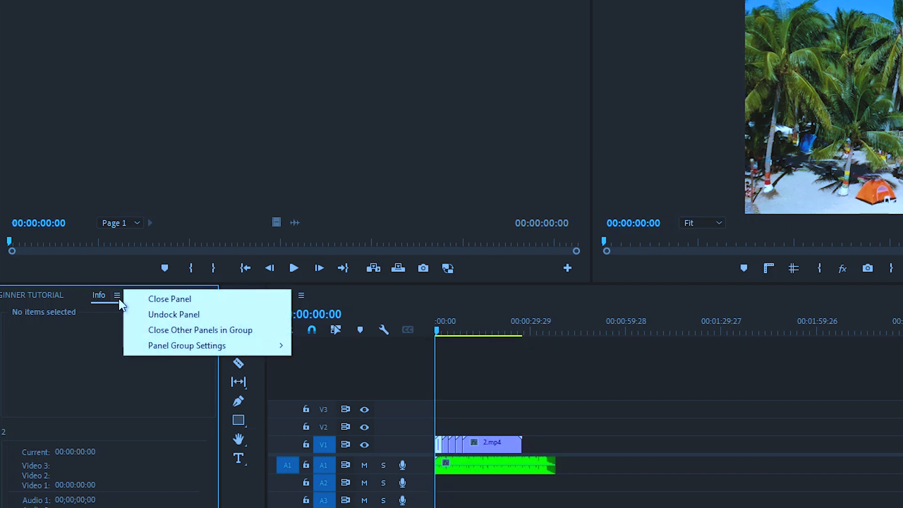
pyautogui.click(153, 298)
pyautogui.click(159, 295)
pyautogui.click(157, 294)
pyautogui.click(181, 299)
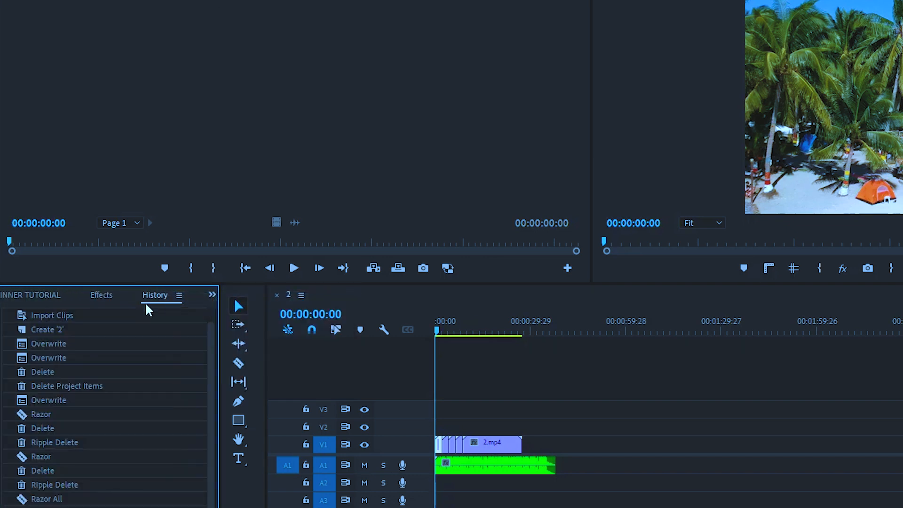
pyautogui.click(178, 296)
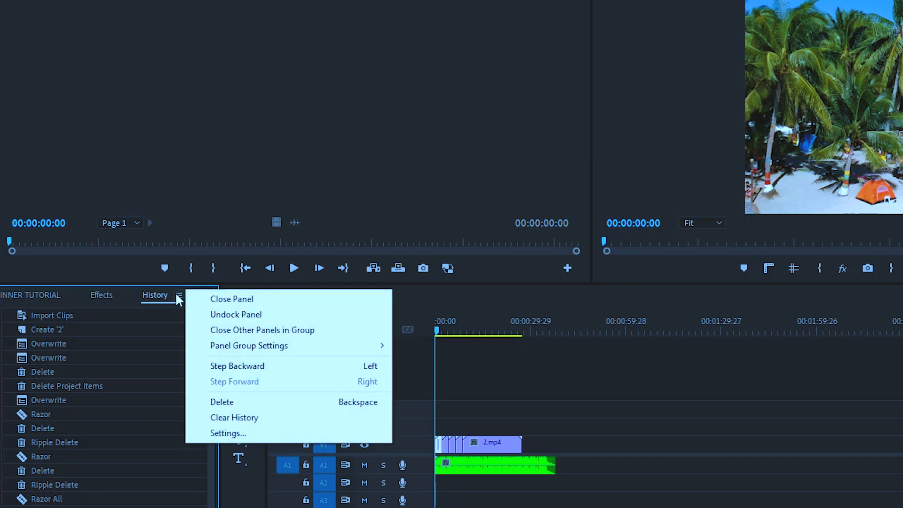
pyautogui.click(218, 299)
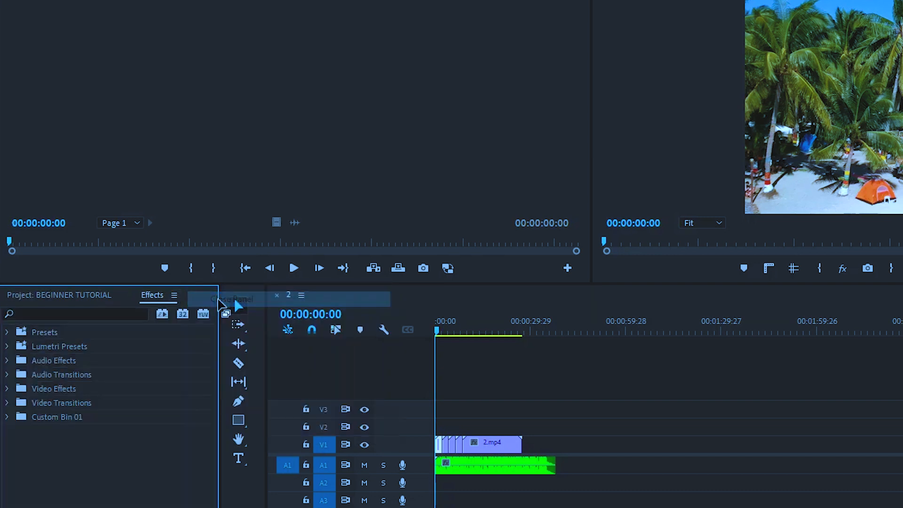
# Step: Apply the Dip to Black dissolve transition to the start of 4.mp4, at its cut with 3.mp4 on track V1
pyautogui.click(21, 295)
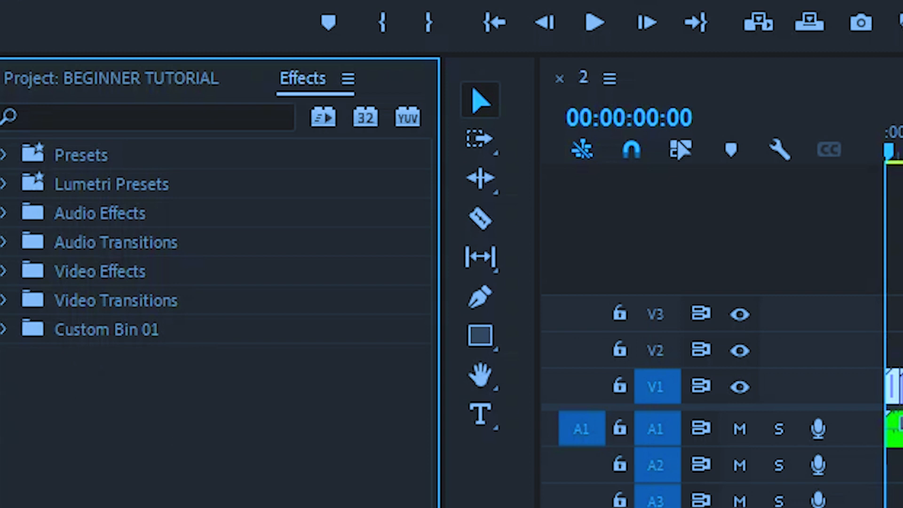
pyautogui.click(4, 301)
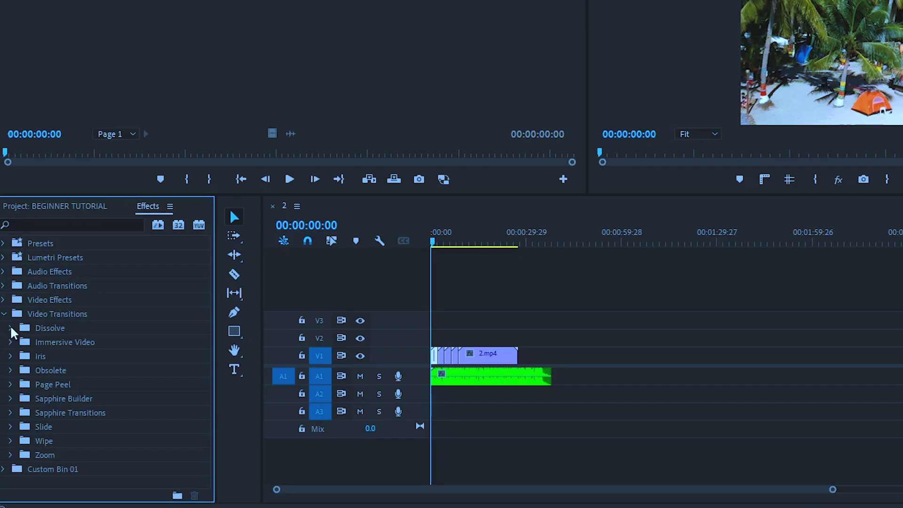
pyautogui.click(11, 329)
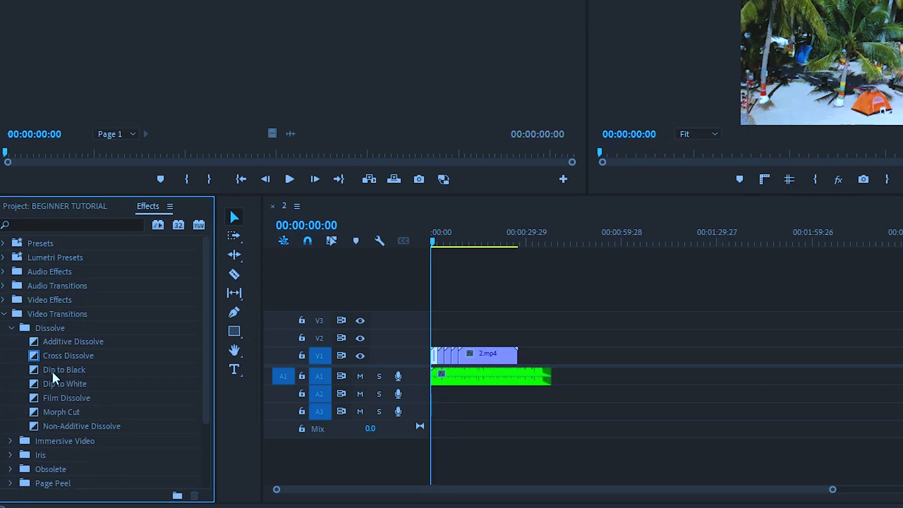
pyautogui.click(68, 371)
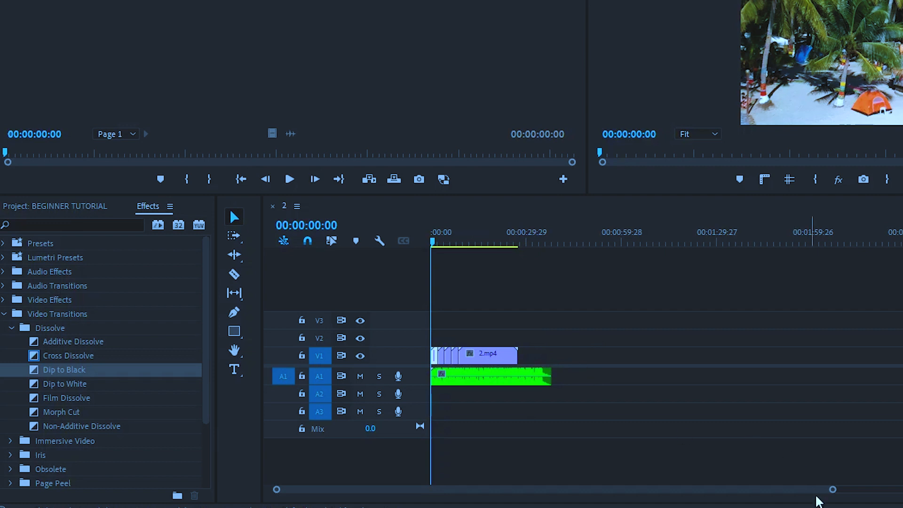
pyautogui.moveTo(833, 492); pyautogui.dragTo(769, 500)
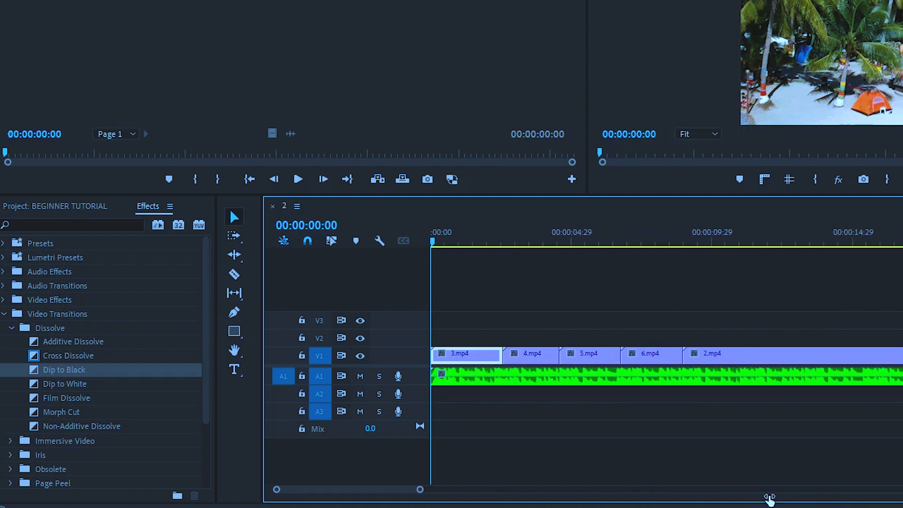
pyautogui.click(52, 373)
pyautogui.moveTo(412, 412); pyautogui.dragTo(513, 362)
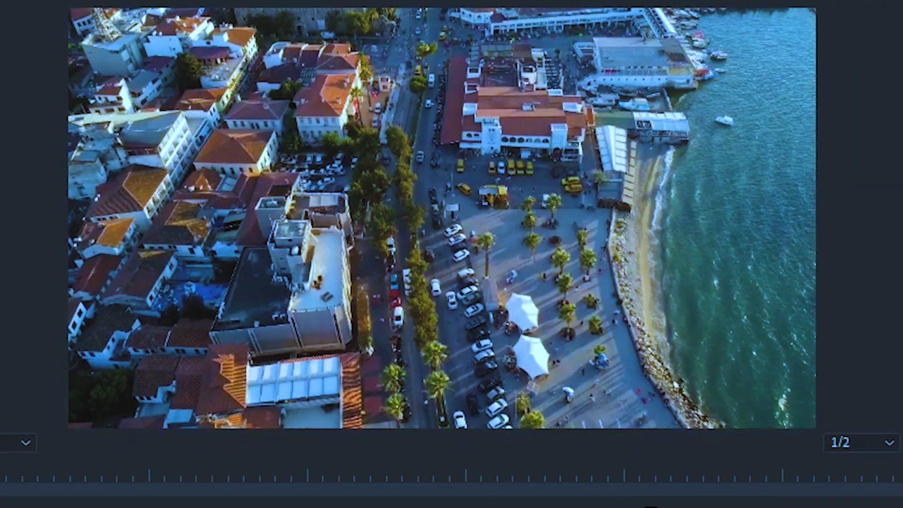
# Step: Play the sequence from 00:00:02:10 across the cut between 3.mp4 and 4.mp4 to check the Dip to Black transition
pyautogui.press('space')
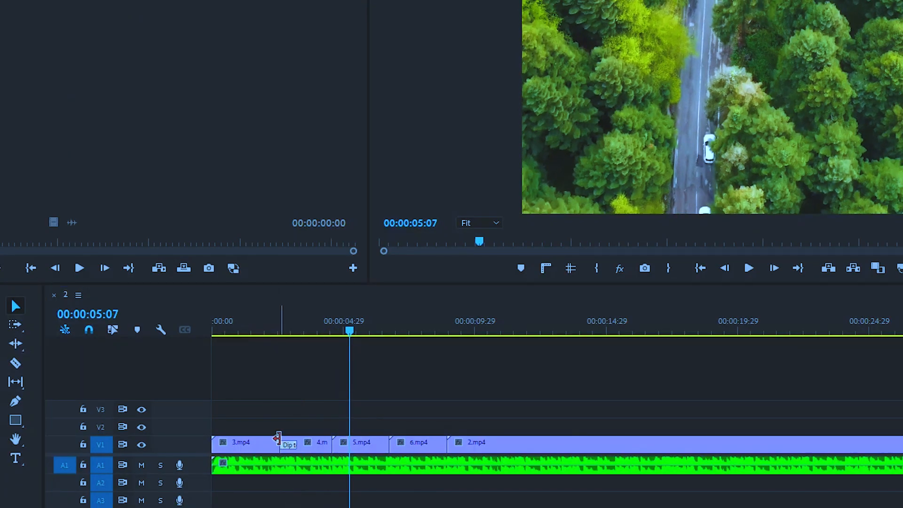
pyautogui.moveTo(348, 331); pyautogui.dragTo(261, 321)
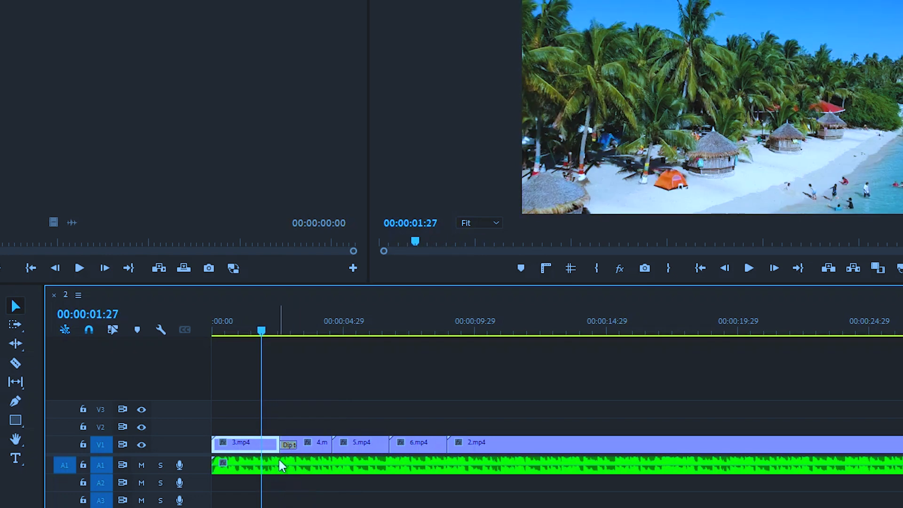
pyautogui.click(289, 443)
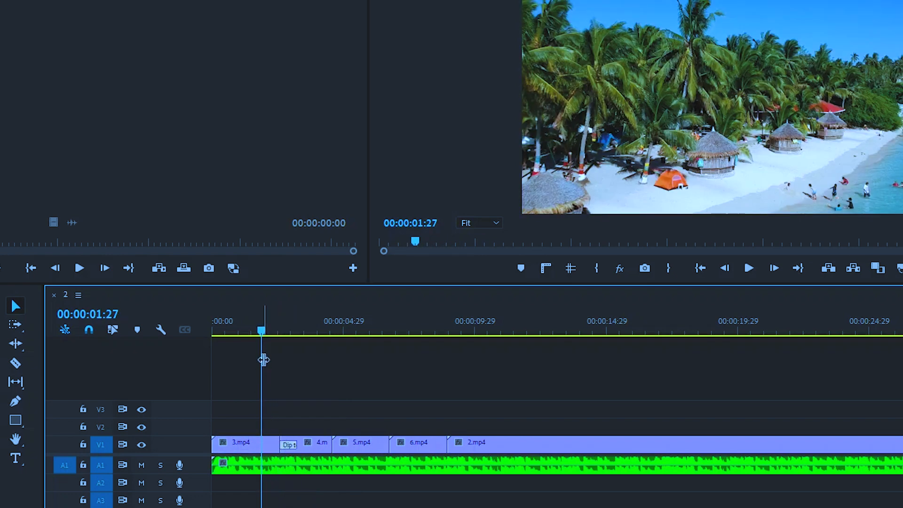
pyautogui.moveTo(262, 332); pyautogui.dragTo(273, 326)
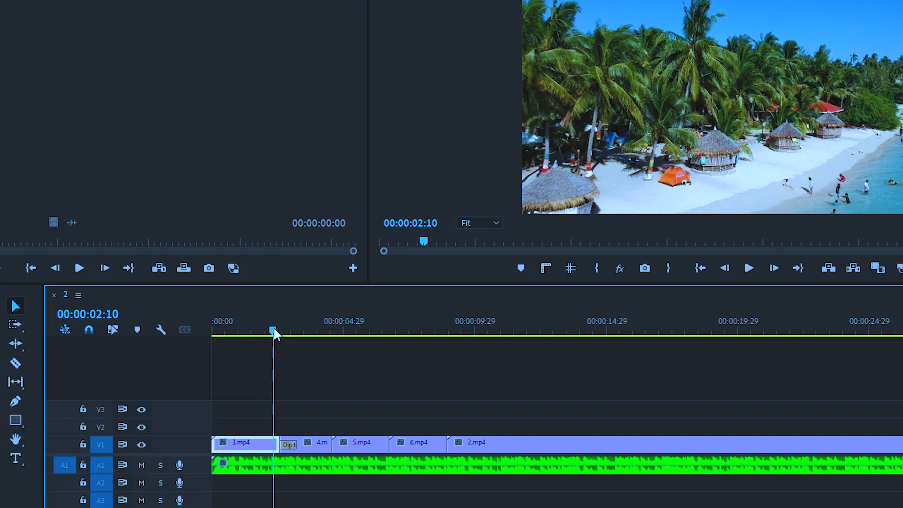
pyautogui.press('space')
pyautogui.press('space')
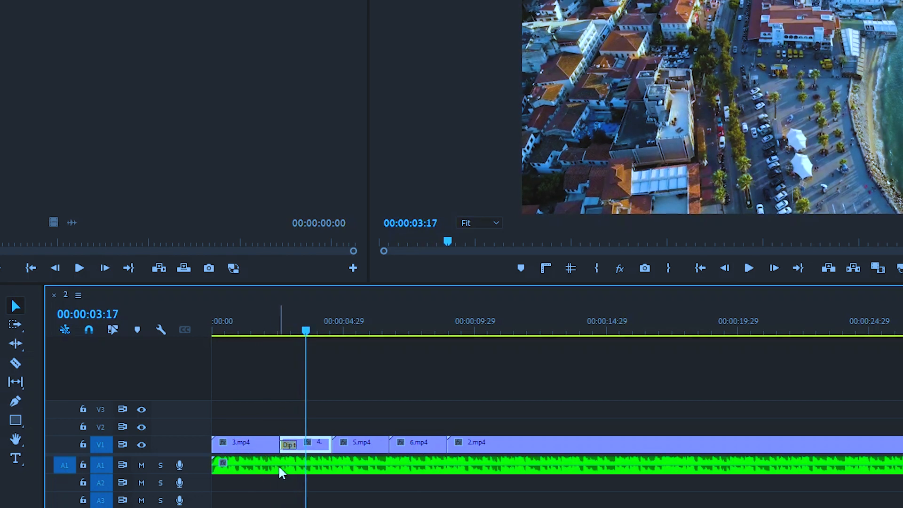
# Step: Confirm a 00:00:00:20 duration for the Dip to Black transition between 3.mp4 and 4.mp4, and shorten it further from its end
pyautogui.doubleClick(287, 444)
pyautogui.click(462, 230)
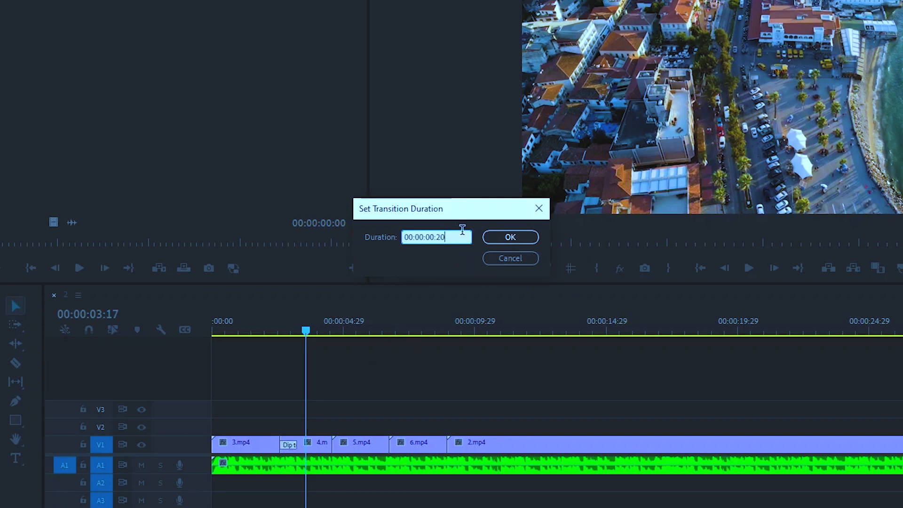
pyautogui.click(517, 238)
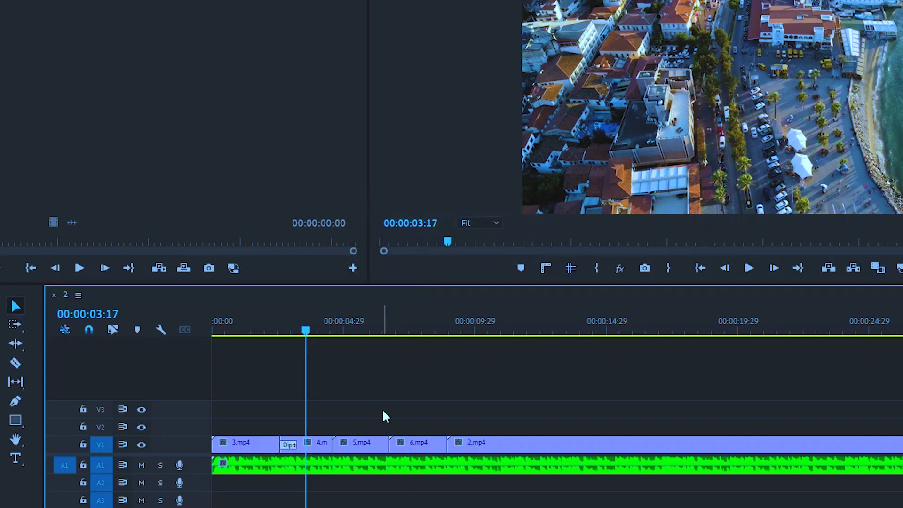
pyautogui.moveTo(298, 445)
pyautogui.mouseDown()
pyautogui.moveTo(277, 445)
pyautogui.moveTo(322, 445)
pyautogui.moveTo(286, 445)
pyautogui.mouseUp()
# Step: Play the sequence from just before the cut between 3.mp4 and 4.mp4 to check the shortened Dip to Black transition
pyautogui.moveTo(304, 329); pyautogui.dragTo(273, 330)
pyautogui.press('space')
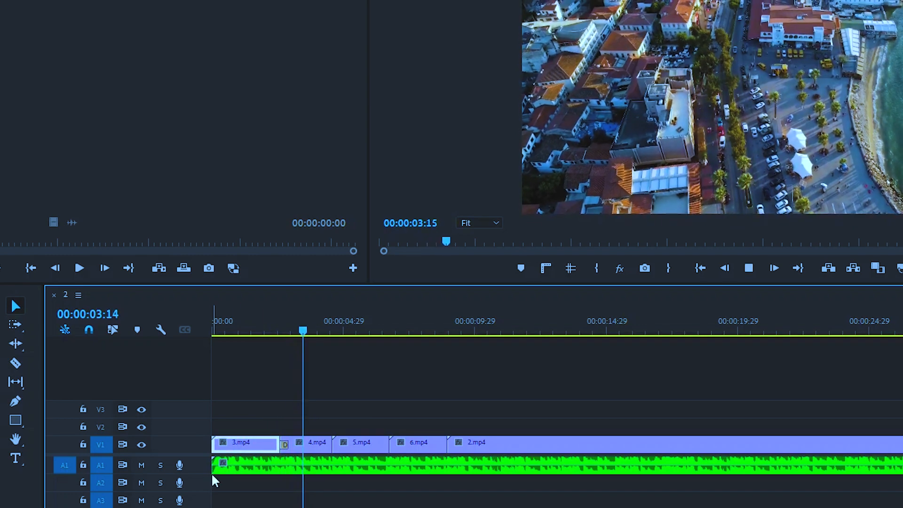
pyautogui.press('space')
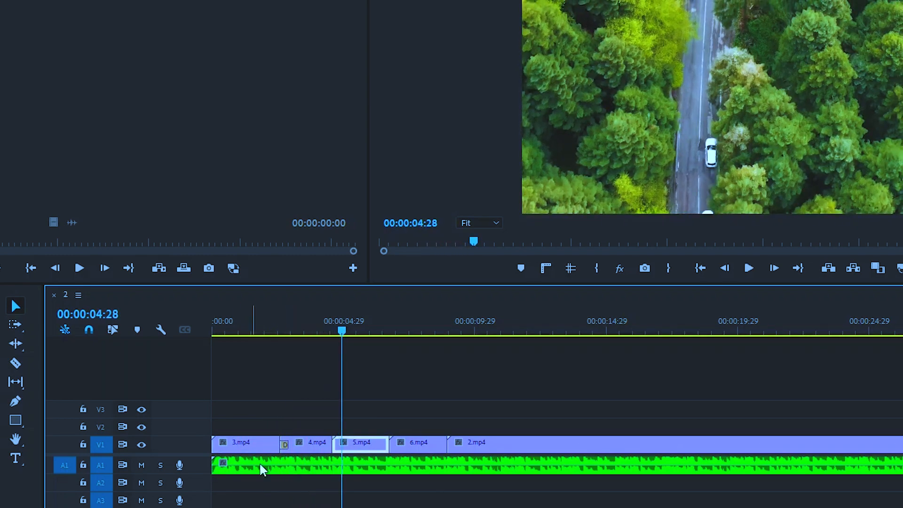
# Step: Apply the Dip to Black transition to the starts of 5.mp4, 6.mp4 and 2.mp4 on track V1
pyautogui.moveTo(342, 484); pyautogui.dragTo(337, 447)
pyautogui.moveTo(253, 487); pyautogui.dragTo(397, 448)
pyautogui.moveTo(316, 485); pyautogui.dragTo(449, 448)
# Step: Shorten the Dip to Black transitions at the starts of 5.mp4, 6.mp4 and 2.mp4
pyautogui.moveTo(356, 443); pyautogui.dragTo(337, 443)
pyautogui.click(395, 445)
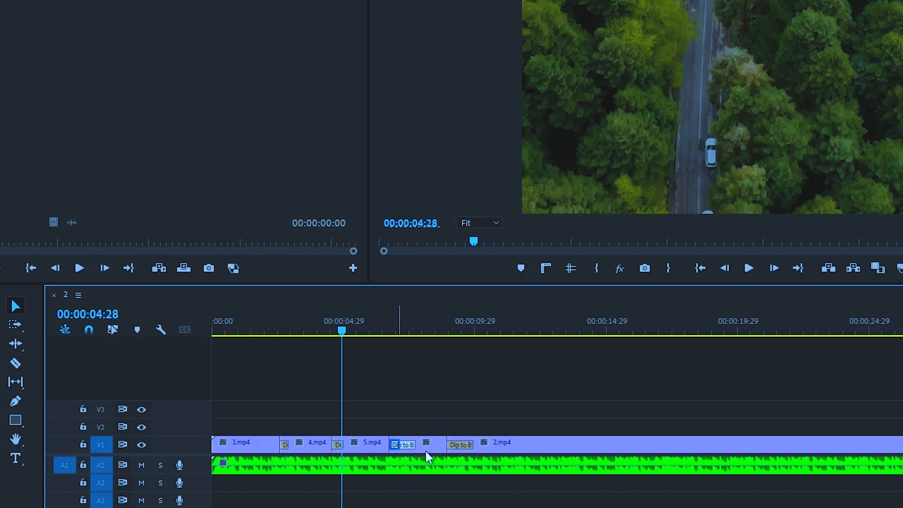
pyautogui.moveTo(471, 443); pyautogui.dragTo(454, 440)
# Step: Play the sequence from its beginning to review all the Dip to Black transitions against the music
pyautogui.moveTo(341, 332); pyautogui.dragTo(213, 332)
pyautogui.press('space')
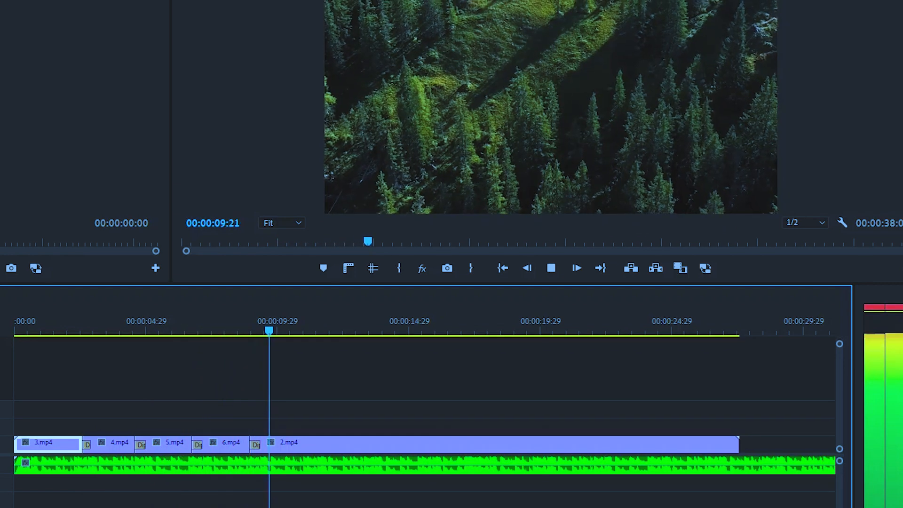
pyautogui.press('space')
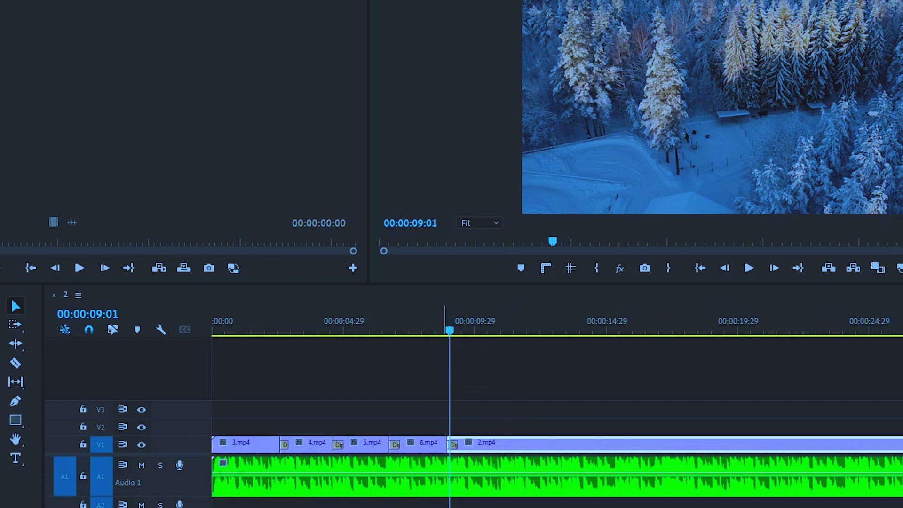
# Step: Cut 2.mp4 and the music clip at 00:00:12:06 with the Razor tool and delete both parts after the cut
pyautogui.moveTo(308, 507); pyautogui.dragTo(390, 507)
pyautogui.moveTo(375, 328); pyautogui.dragTo(527, 329)
pyautogui.moveTo(203, 497); pyautogui.dragTo(199, 474)
pyautogui.moveTo(526, 329); pyautogui.dragTo(424, 339)
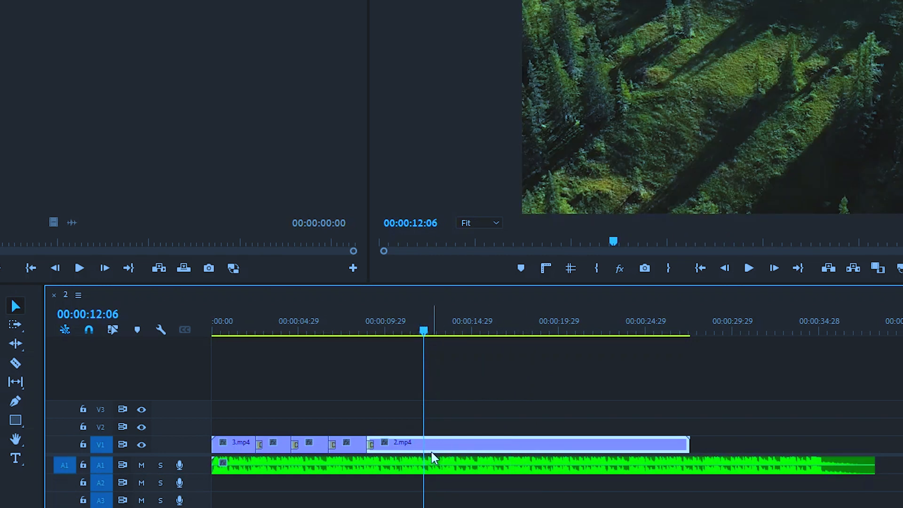
pyautogui.moveTo(433, 449)
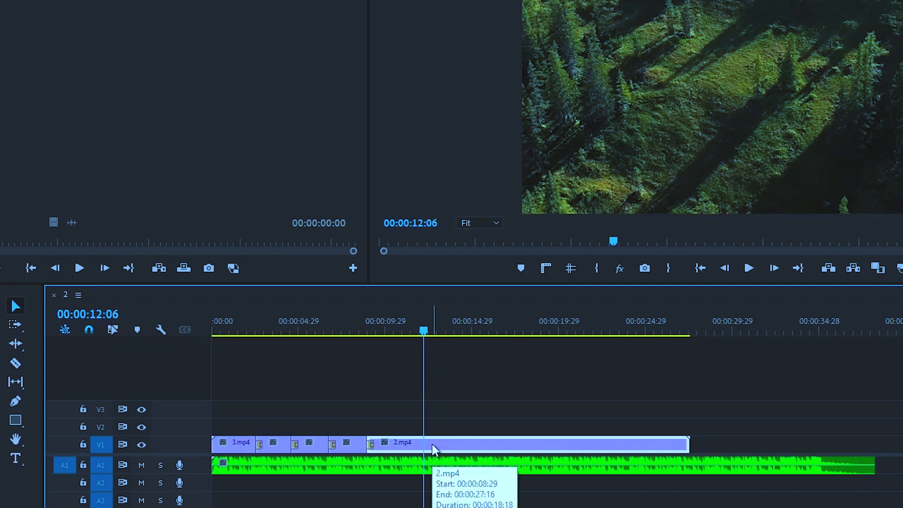
pyautogui.press('c')
pyautogui.click(425, 445)
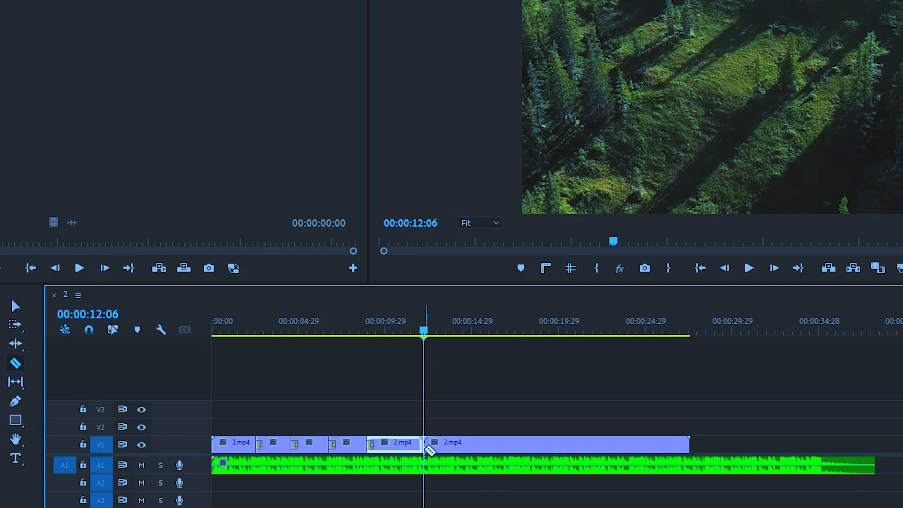
pyautogui.click(429, 465)
pyautogui.press('v')
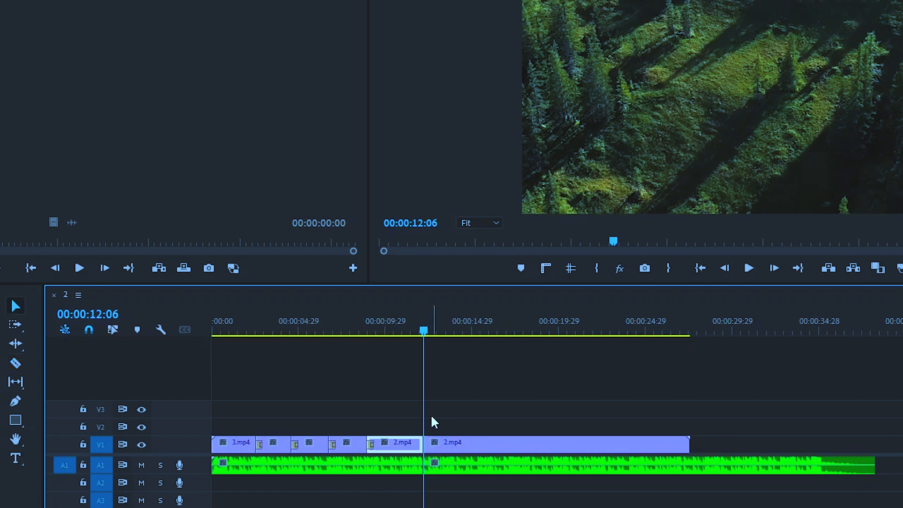
pyautogui.moveTo(464, 394); pyautogui.dragTo(498, 485)
pyautogui.press('Delete')
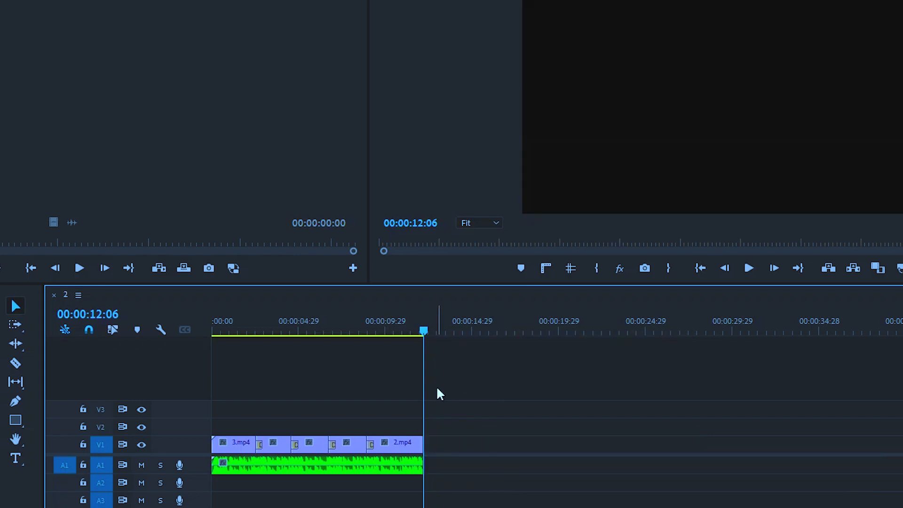
# Step: Play the end of the sequence from 00:00:11:21 to hear how the music stops
pyautogui.moveTo(420, 331); pyautogui.dragTo(414, 330)
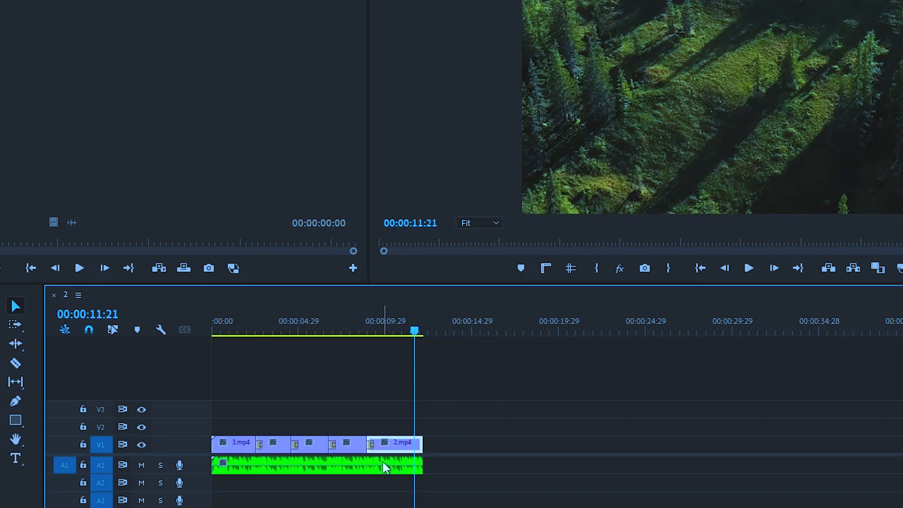
pyautogui.press('space')
pyautogui.click(425, 330)
pyautogui.moveTo(426, 330); pyautogui.dragTo(392, 333)
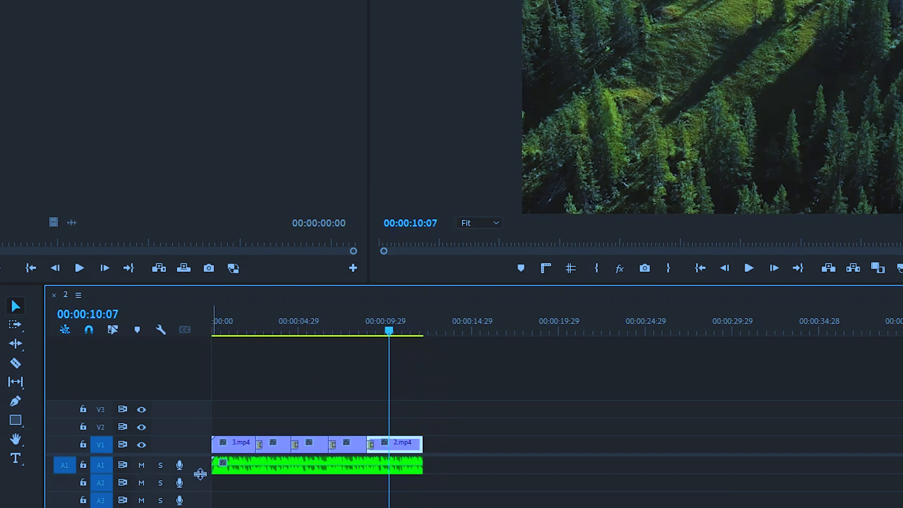
# Step: Increase the height of audio track A1 and try out the volume line on the music clip
pyautogui.moveTo(201, 474); pyautogui.dragTo(201, 491)
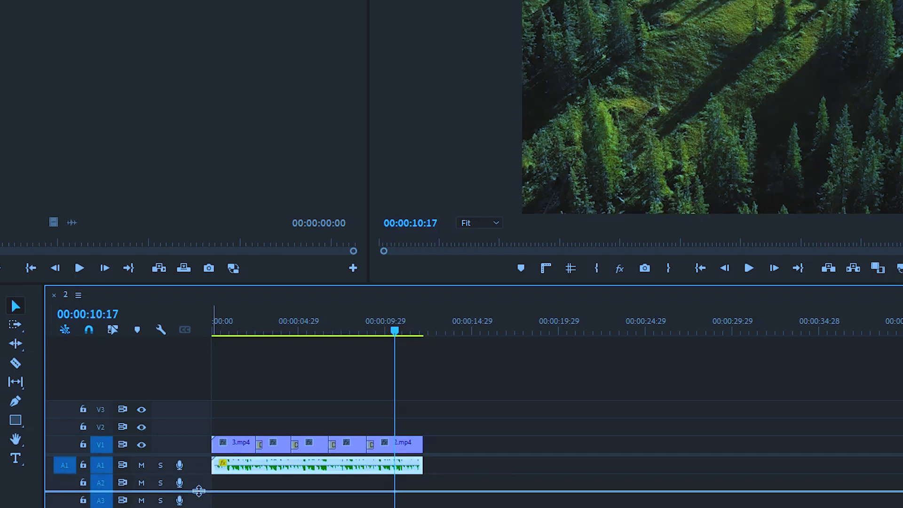
pyautogui.moveTo(200, 490); pyautogui.dragTo(200, 492)
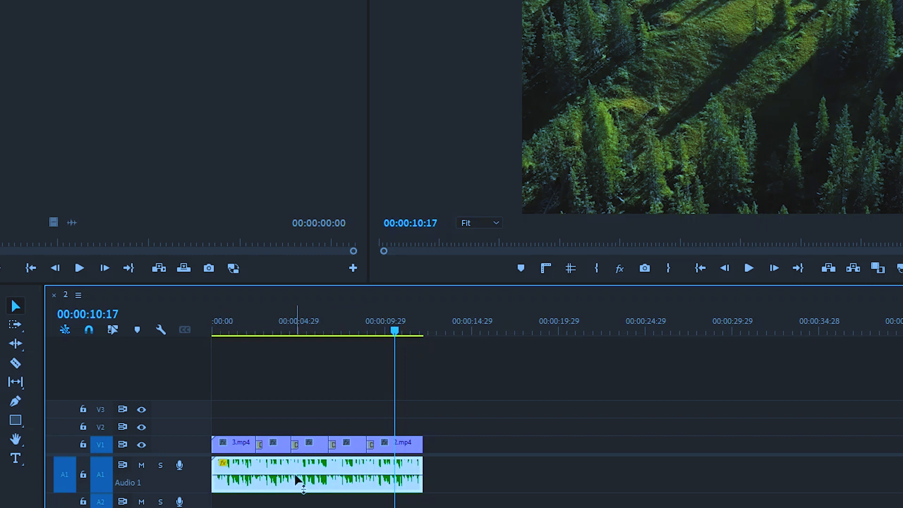
pyautogui.moveTo(295, 474)
pyautogui.mouseDown()
pyautogui.moveTo(283, 466)
pyautogui.moveTo(295, 462)
pyautogui.moveTo(295, 475)
pyautogui.mouseUp()
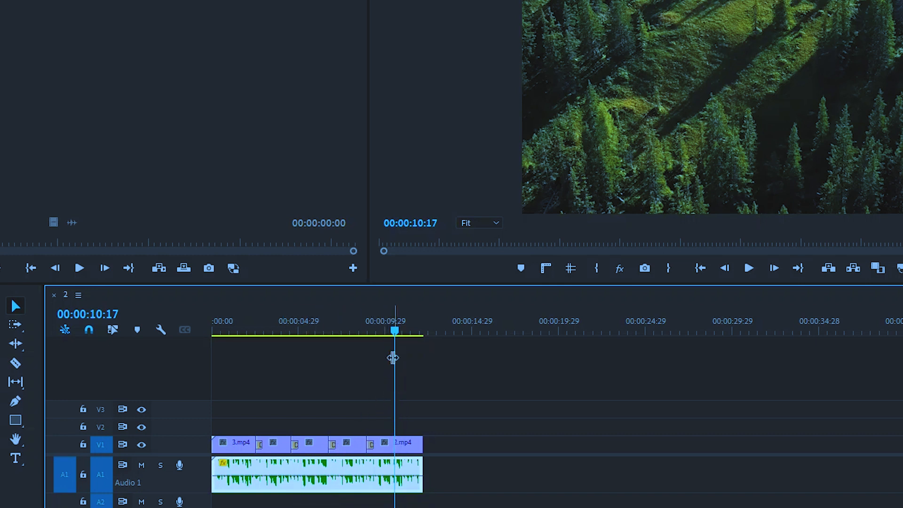
# Step: Add volume keyframes to the music clip on A1 at 00:00:10:15 and 00:00:11:17
pyautogui.moveTo(398, 331); pyautogui.dragTo(382, 330)
pyautogui.press('space')
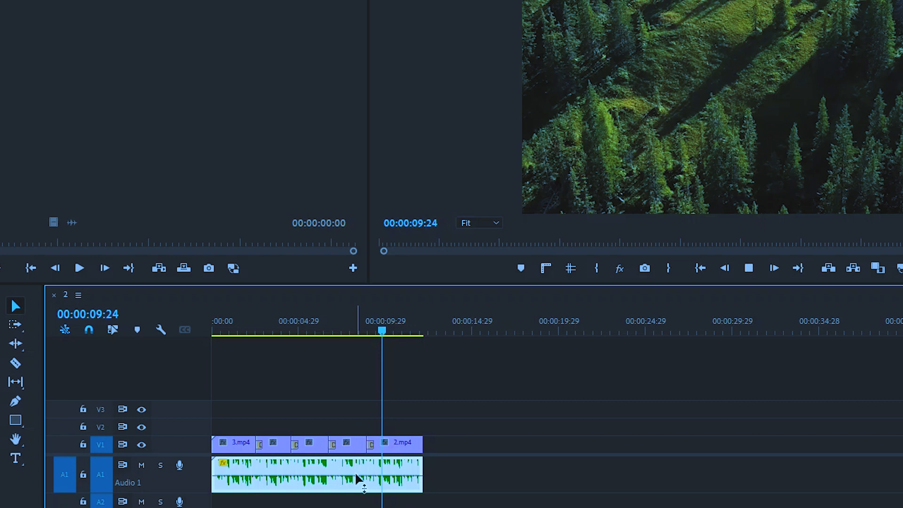
pyautogui.press('space')
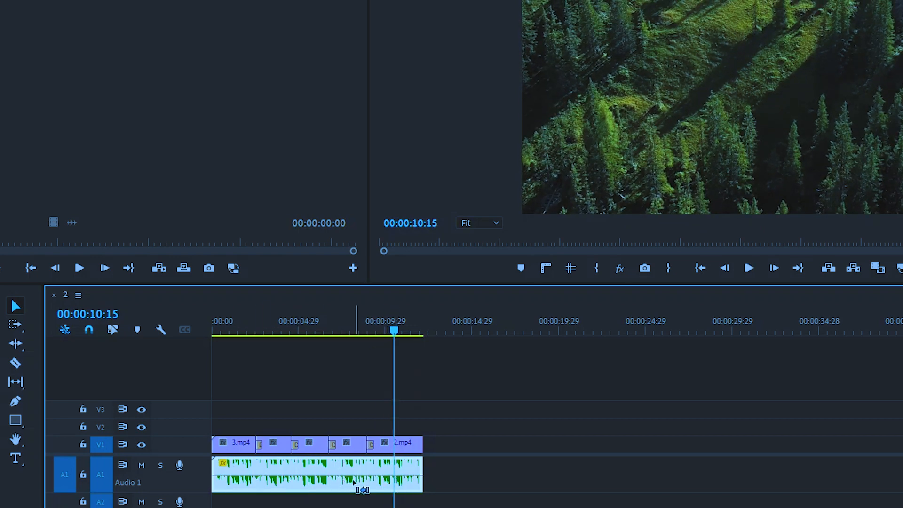
pyautogui.keyDown('ctrl'); pyautogui.click(395, 475); pyautogui.keyUp('ctrl')
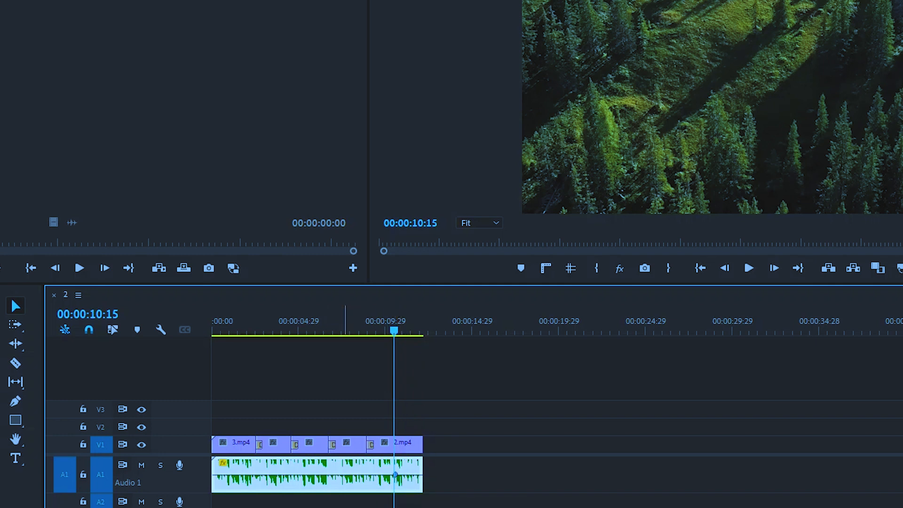
pyautogui.press('space')
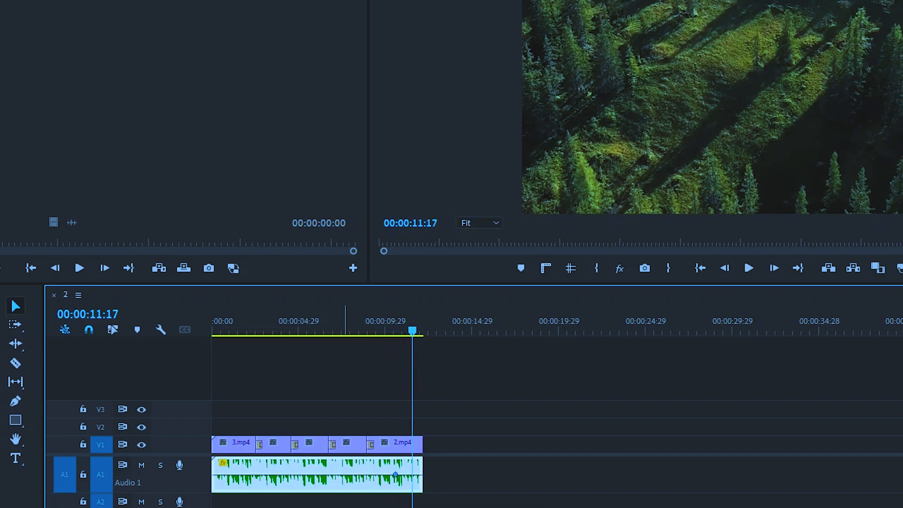
pyautogui.moveTo(414, 477)
# Step: Lower the second volume keyframe to fade out the music at its end, and play the fade from about 00:00:09:11
pyautogui.moveTo(411, 335); pyautogui.dragTo(387, 355)
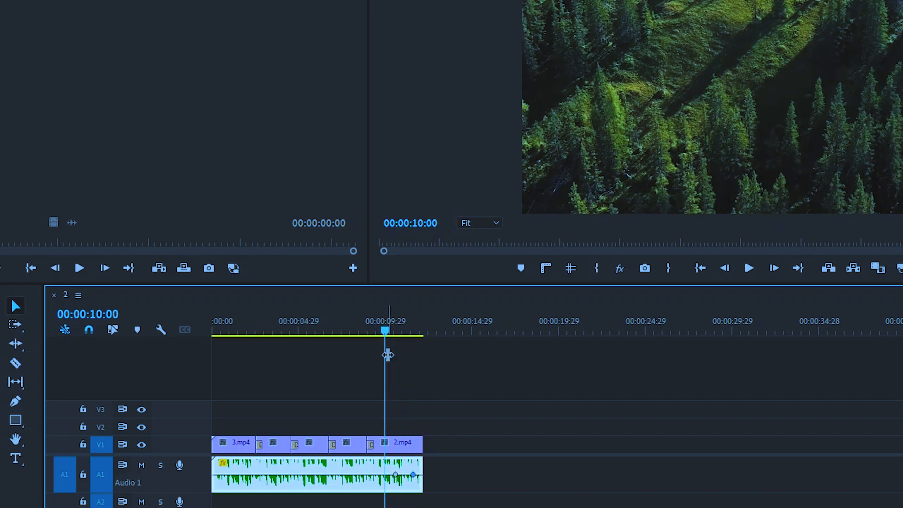
pyautogui.moveTo(414, 477); pyautogui.dragTo(417, 482)
pyautogui.click(372, 332)
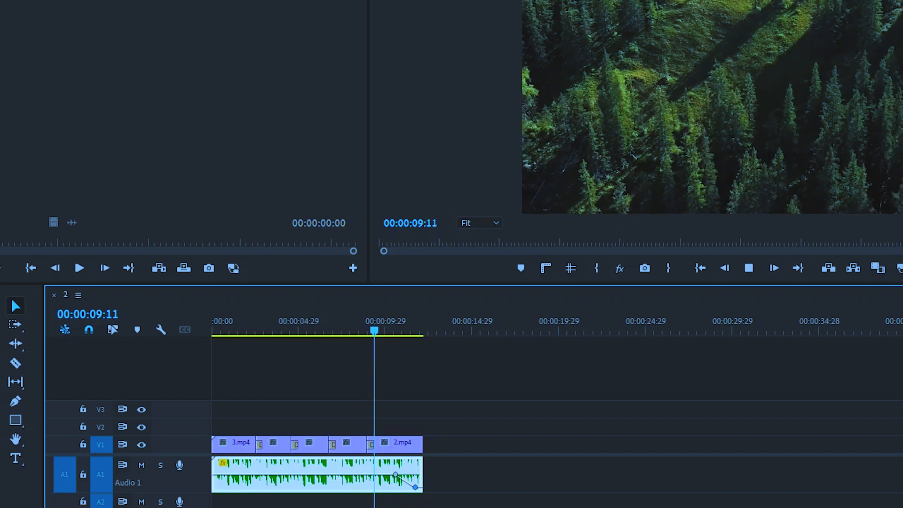